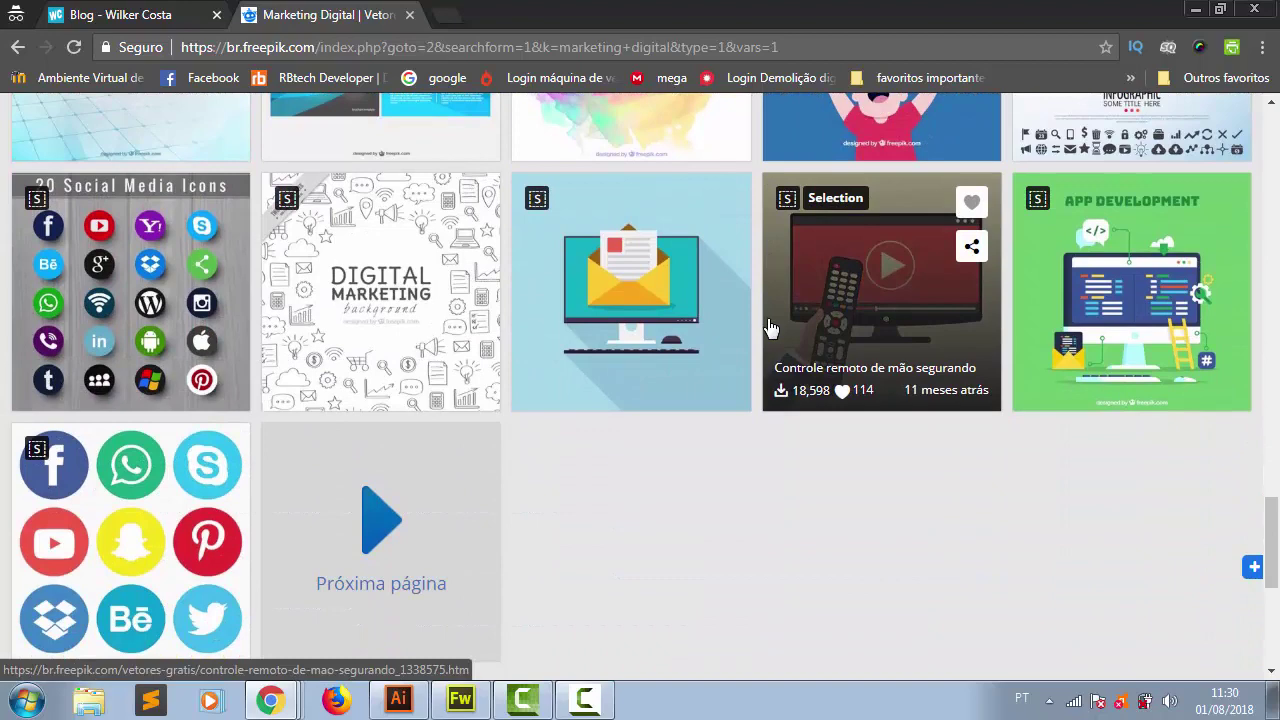
Open the green App Development vector from the Freepik results and look over its preview
click(1096, 313)
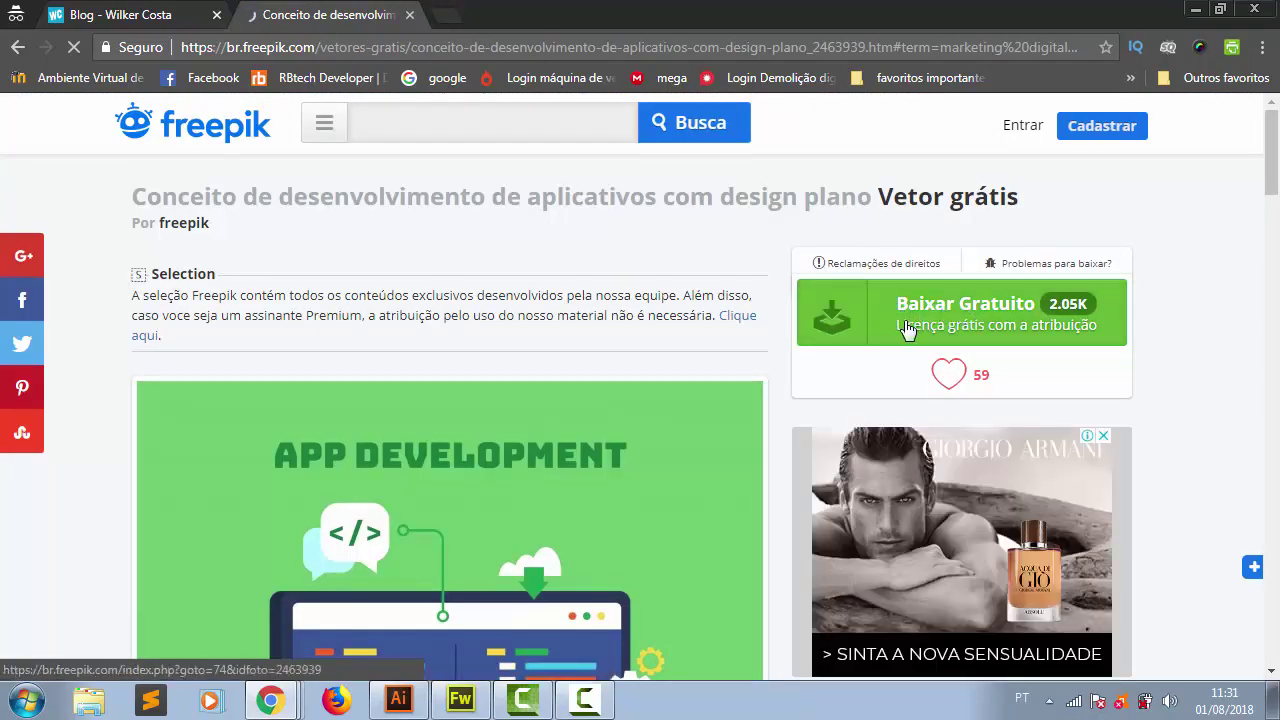
scroll(830, 390, down, 3)
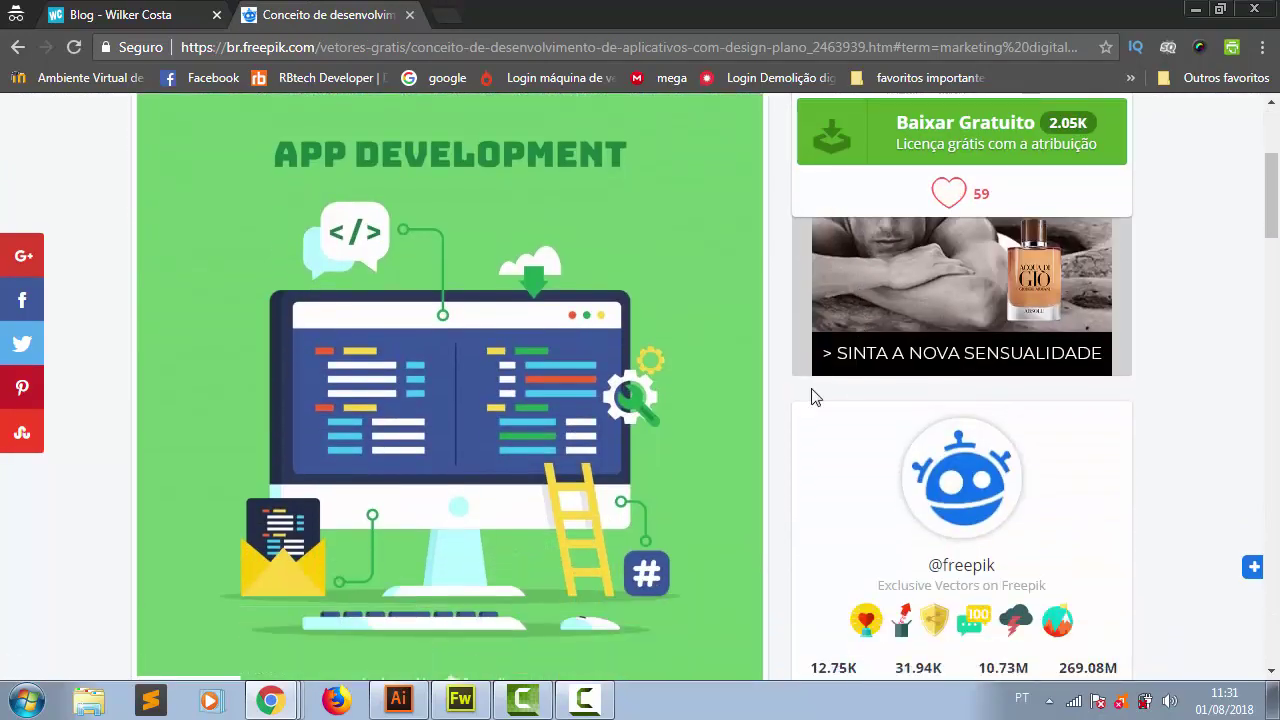
scroll(812, 395, down, 1)
scroll(677, 420, up, 1)
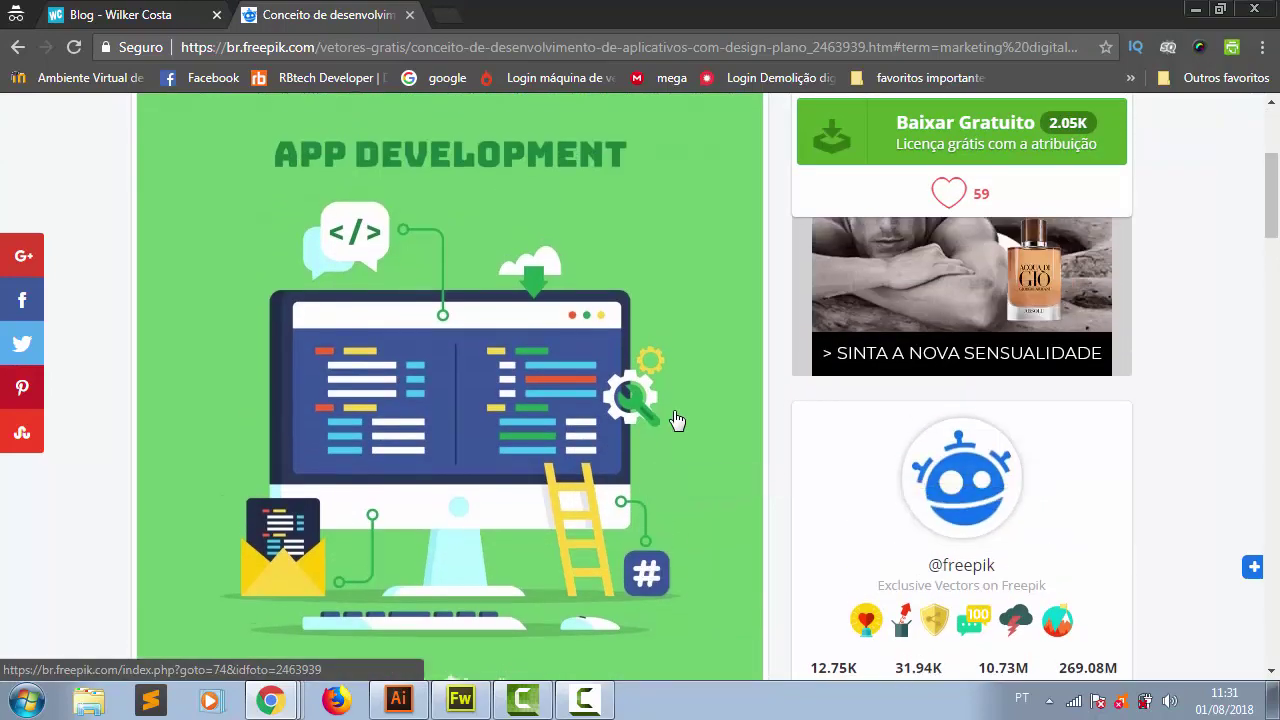
scroll(677, 420, down, 1)
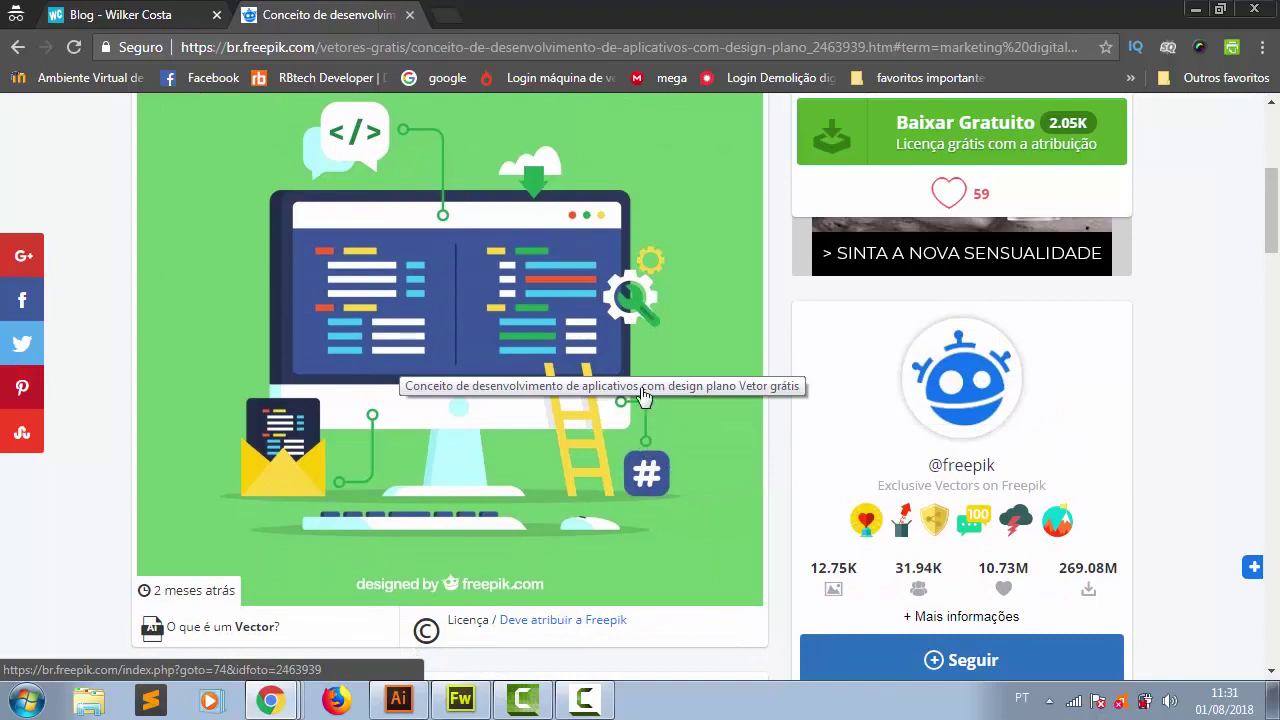
scroll(894, 380, up, 2)
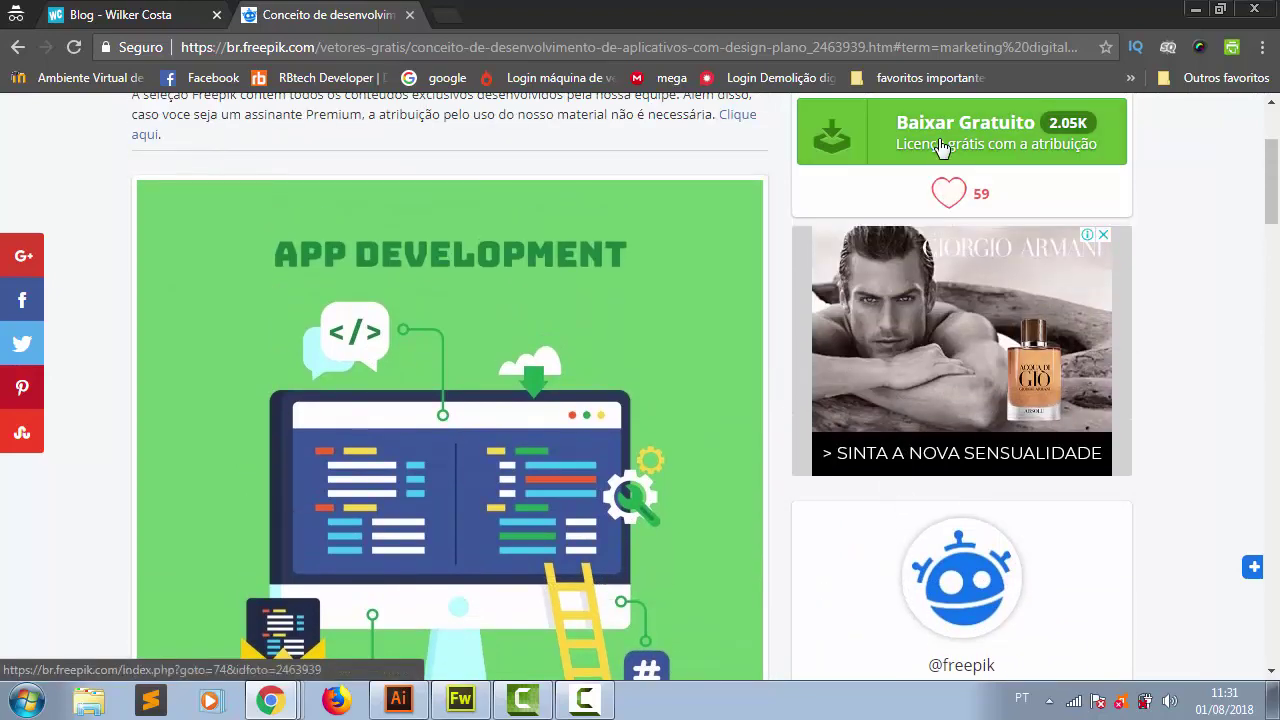
Download the App Development vector under the free attribution licence, saving the ZIP archive to the desktop
click(941, 147)
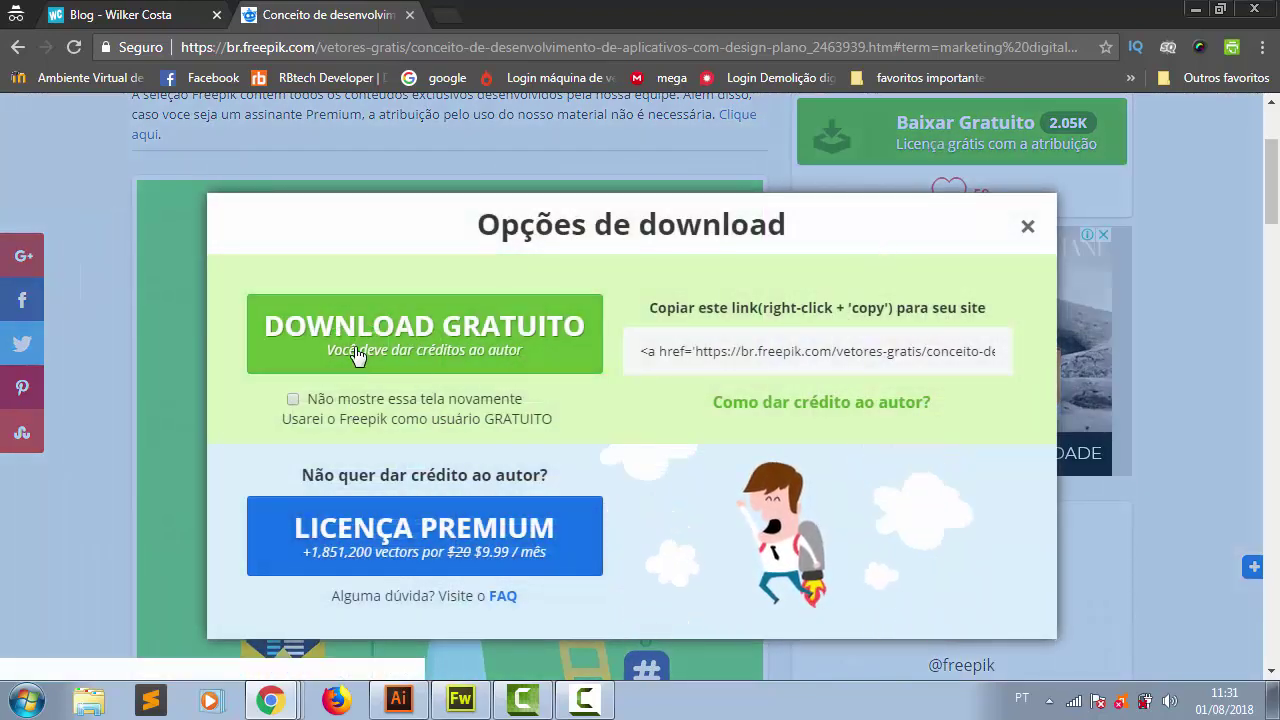
click(360, 352)
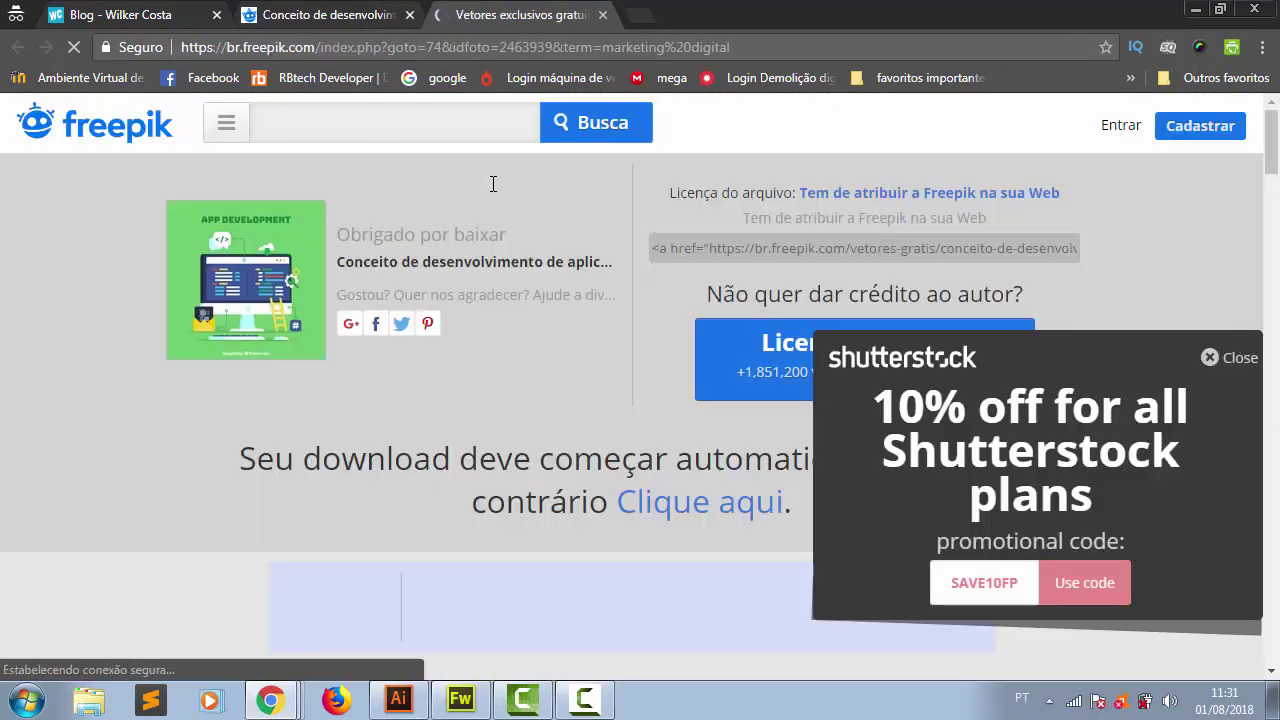
click(1212, 358)
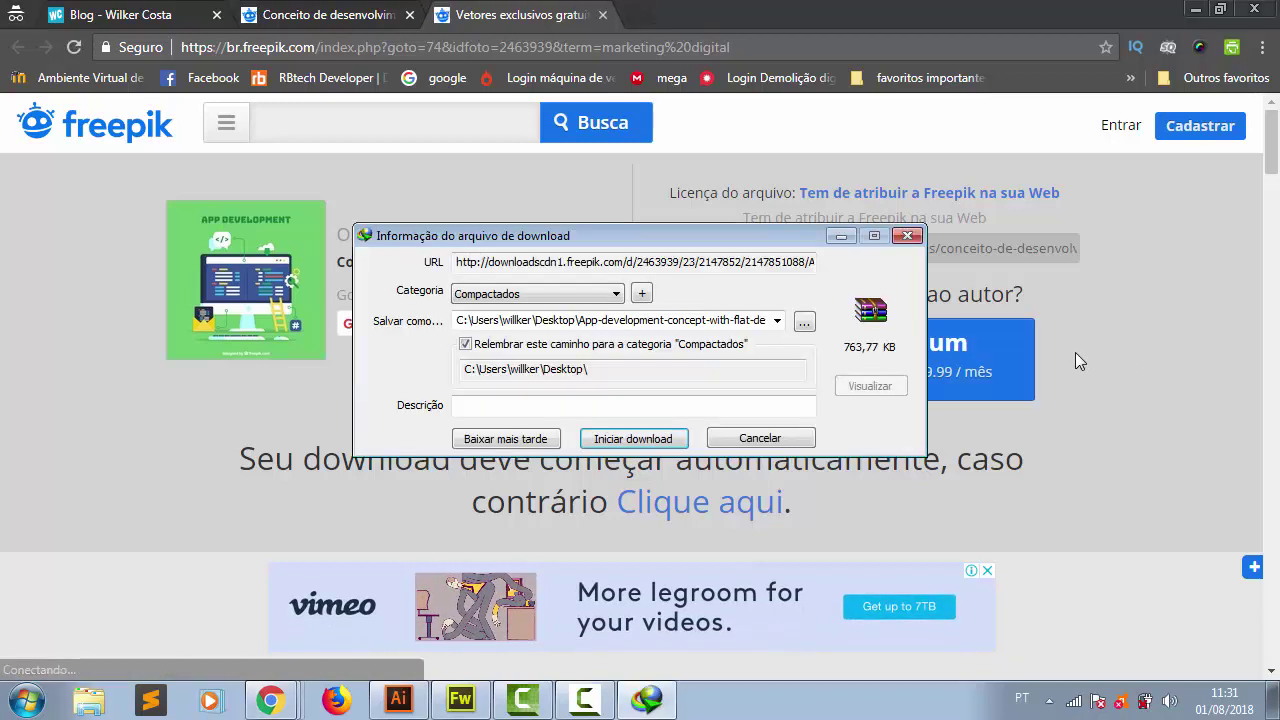
click(647, 438)
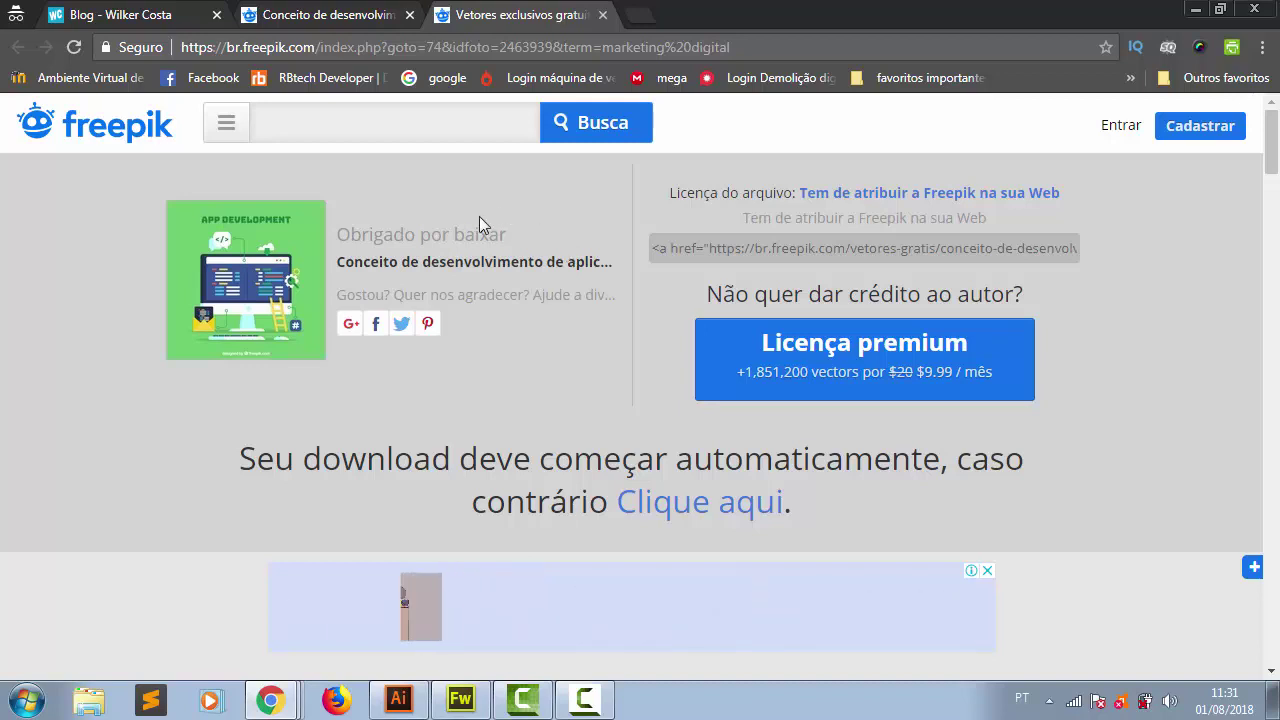
Show the desktop and extract the App-development-concept-with-flat-design archive into a folder of the same name
key(super+d)
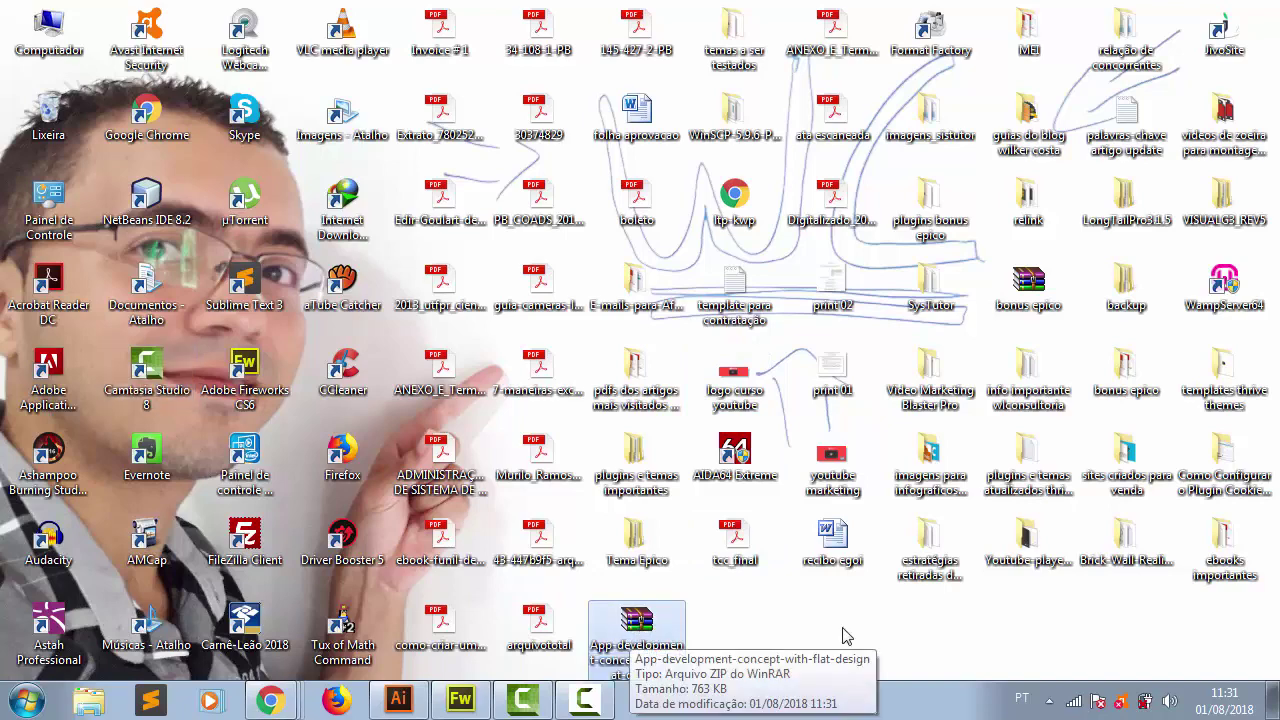
click(645, 638)
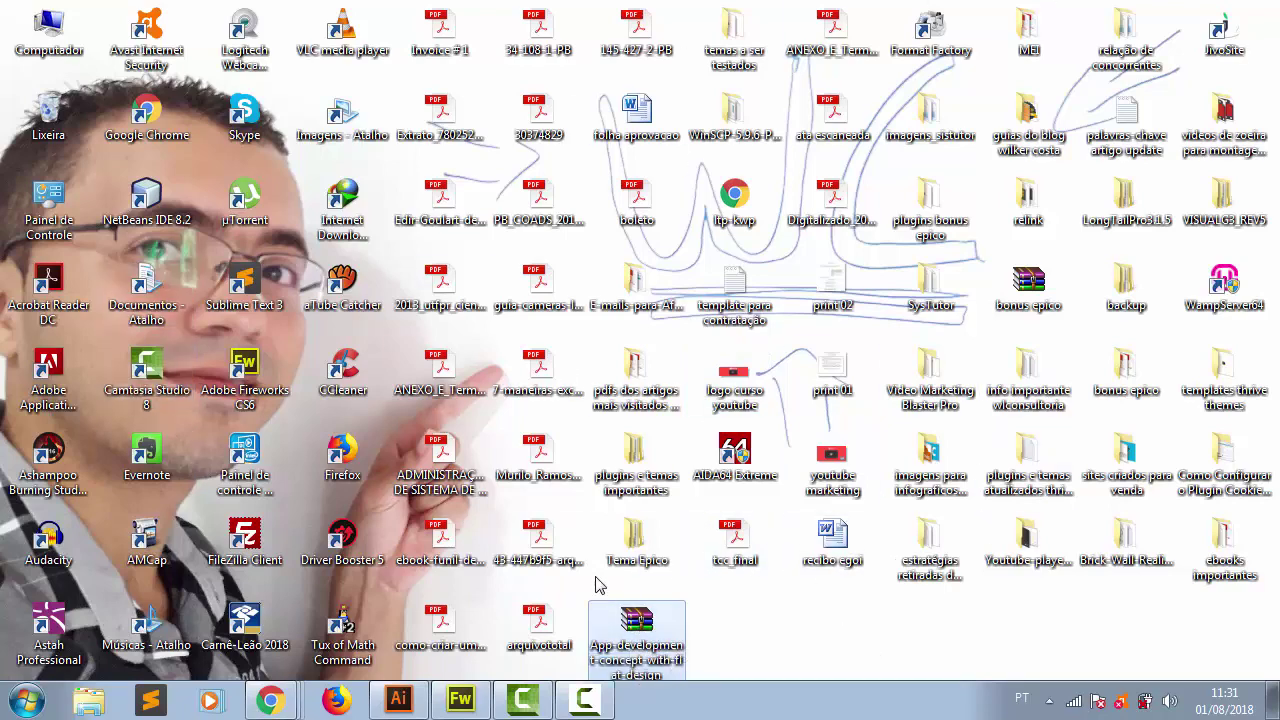
click(738, 666)
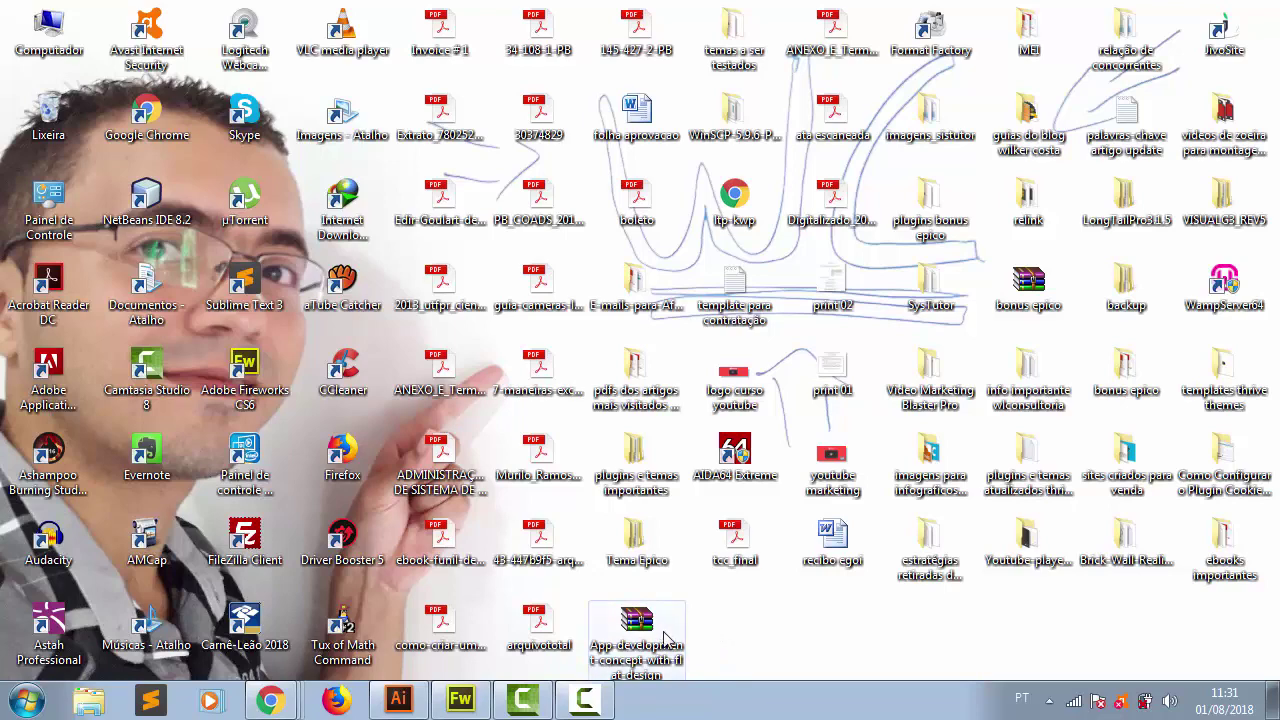
click(641, 624)
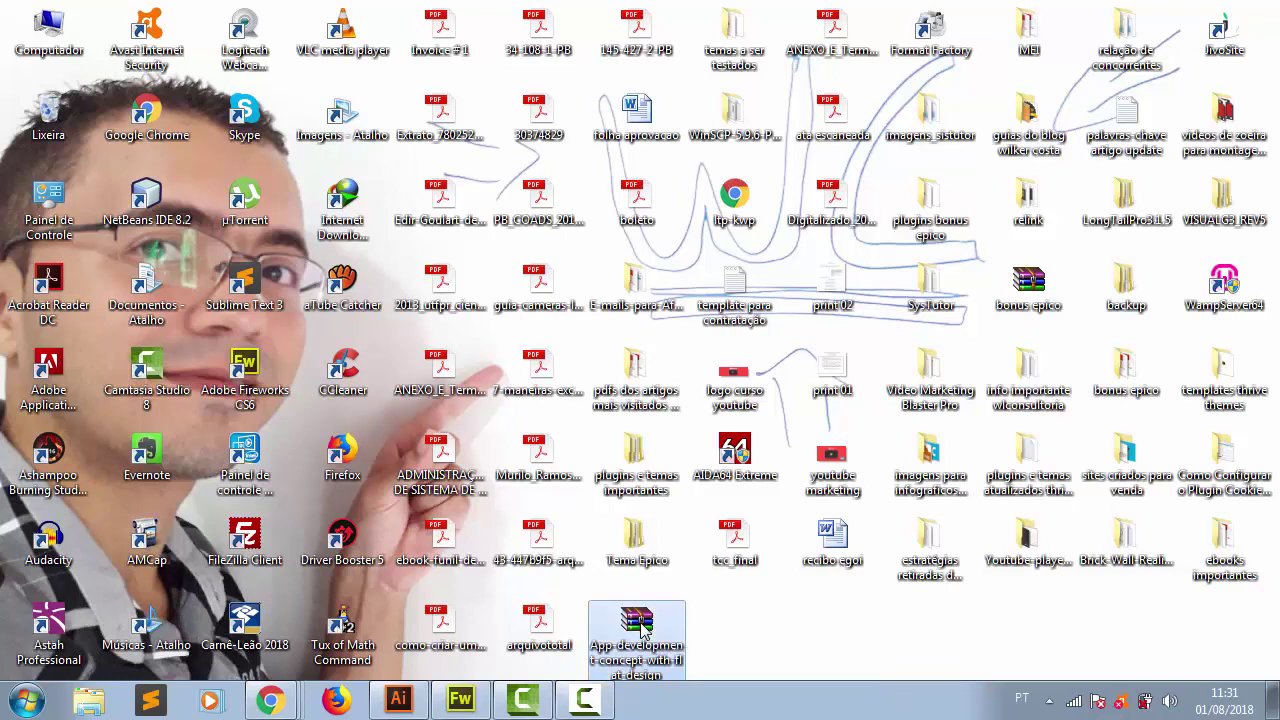
right_click(641, 624)
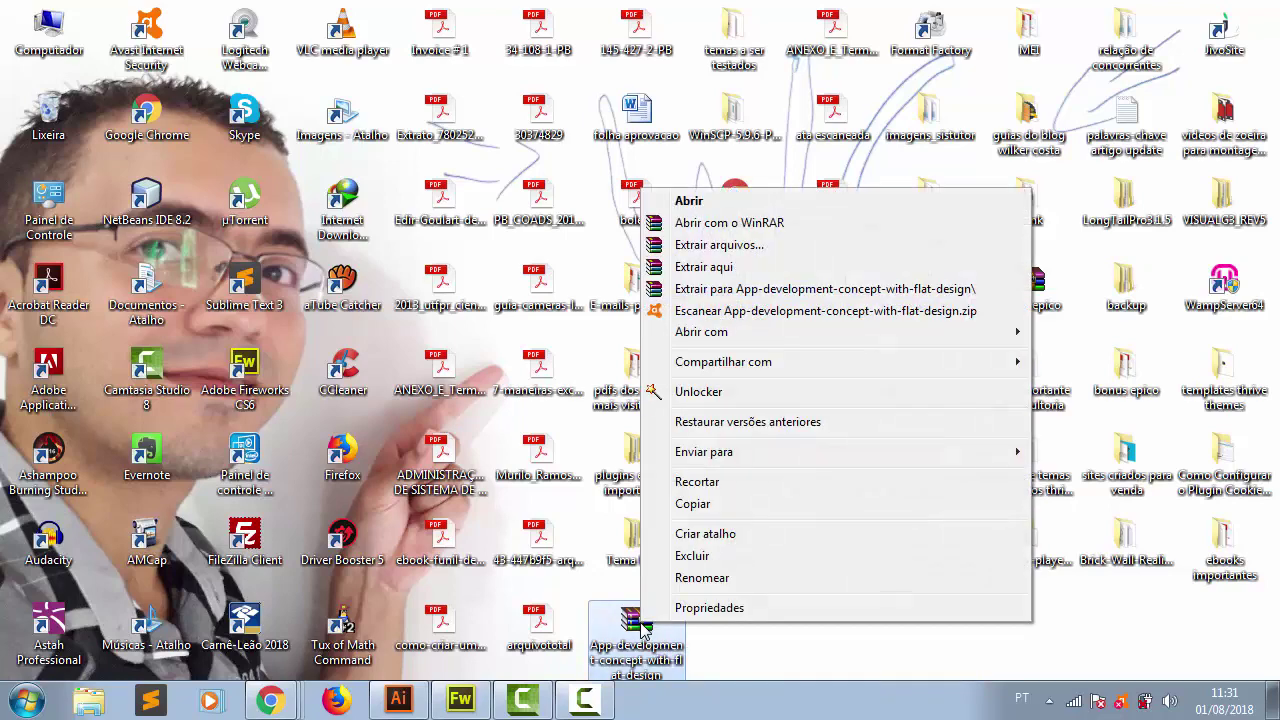
click(768, 290)
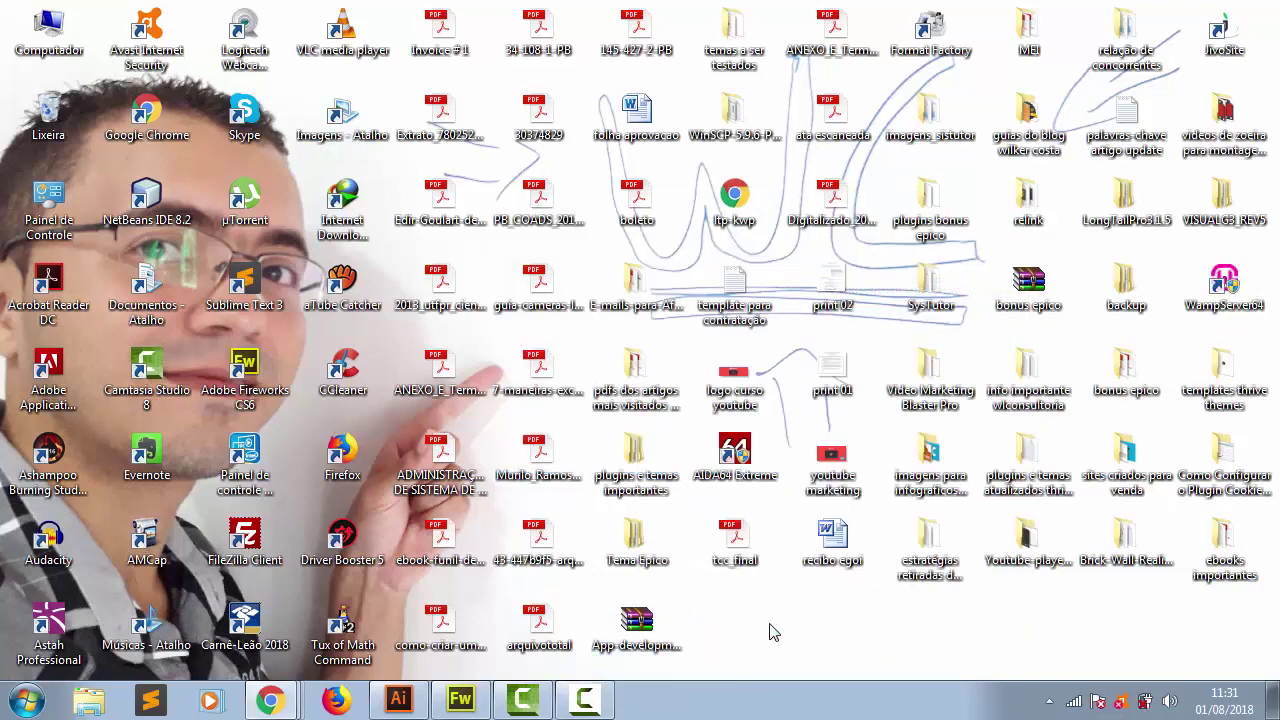
Open the extracted App-development-concept-with-flat-design folder and maximize its window
click(742, 641)
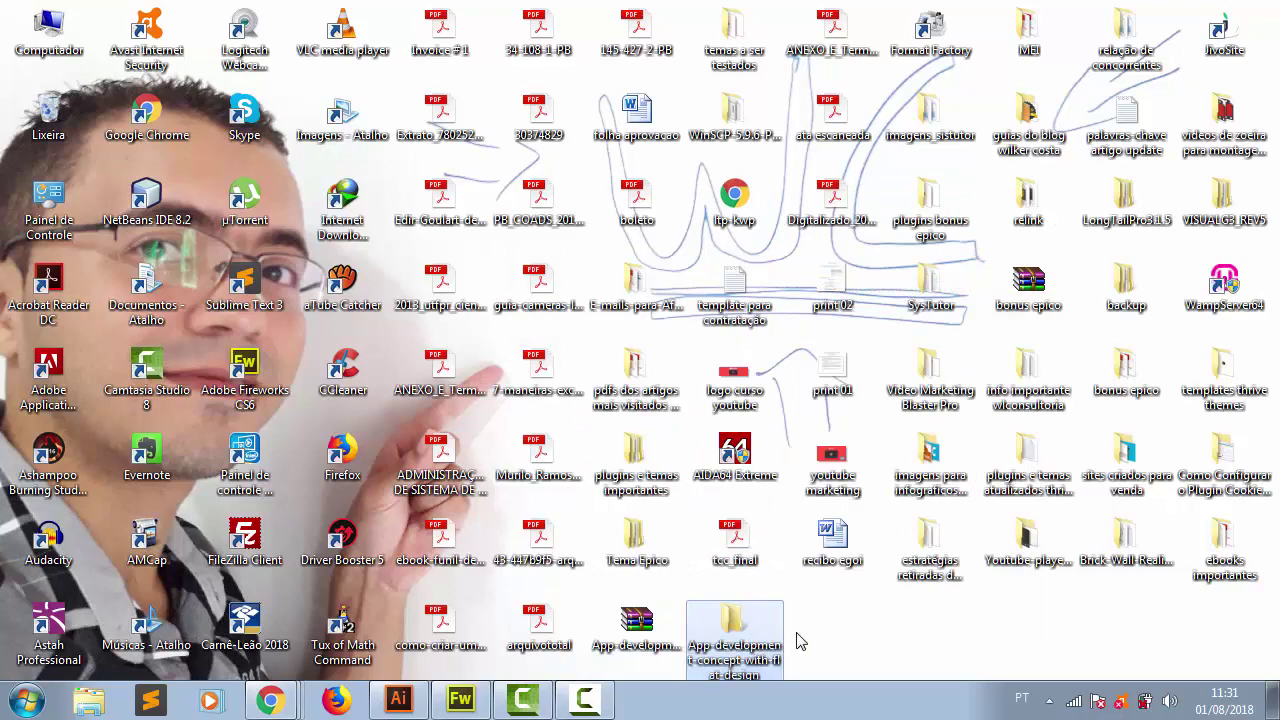
click(750, 648)
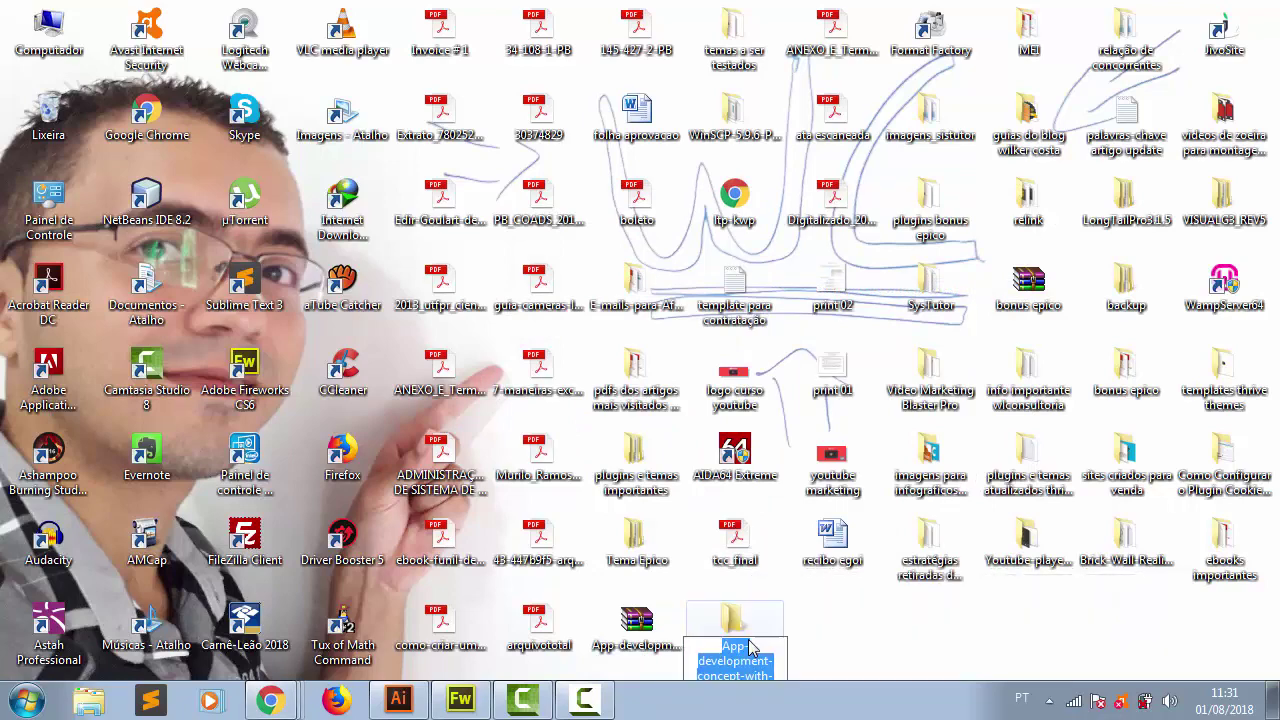
key(Return)
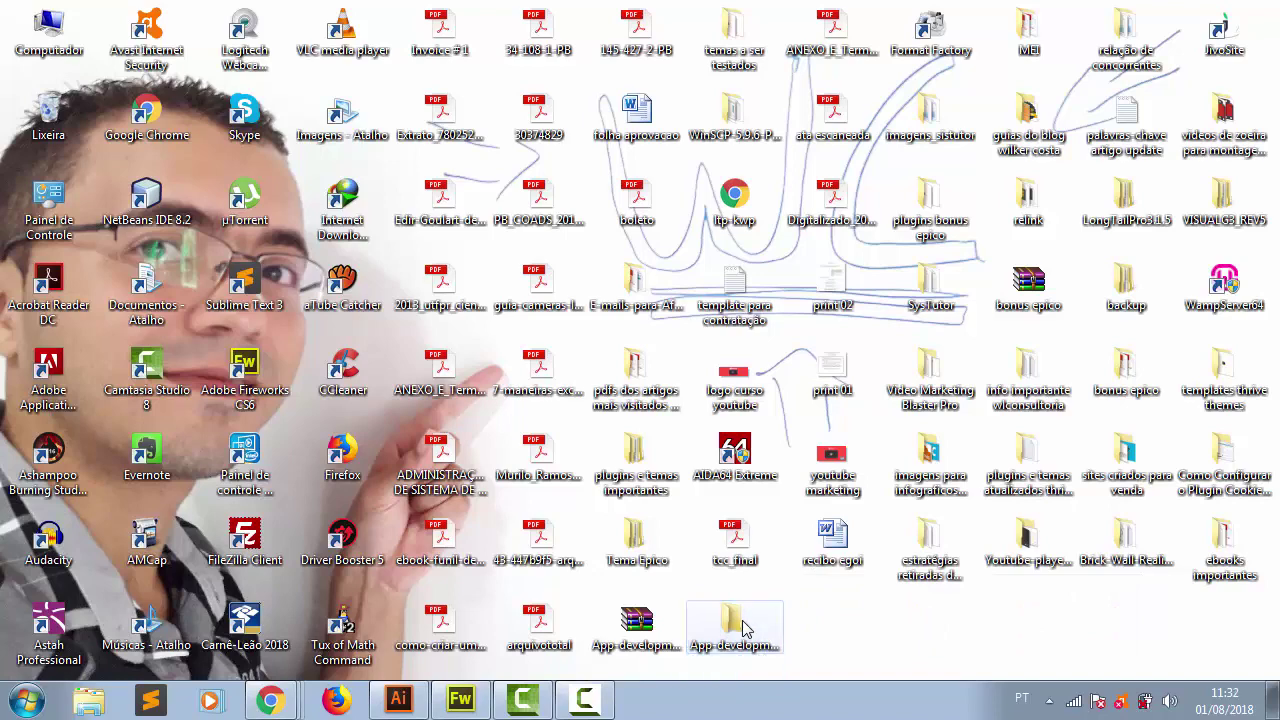
double_click(742, 627)
click(1226, 40)
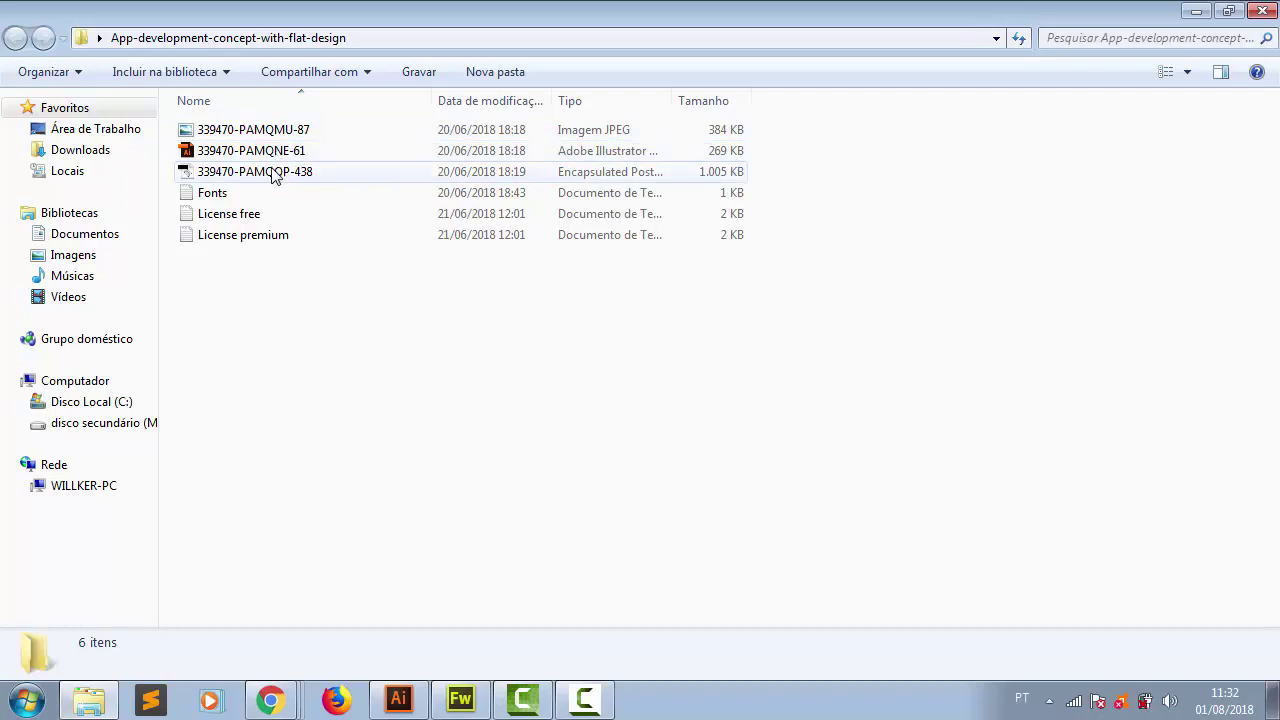
Open the 339470-PAMQNE-61 vector file in Adobe Illustrator, accepting the substitution of missing fonts
double_click(193, 155)
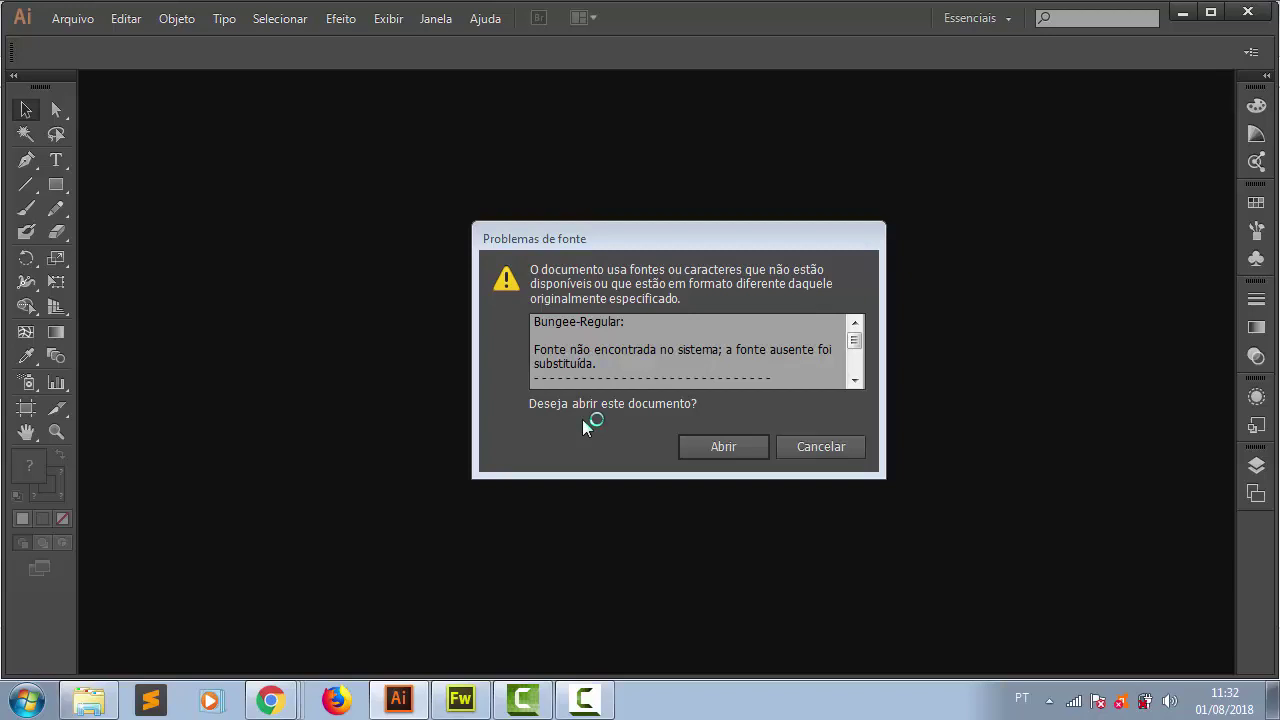
click(721, 454)
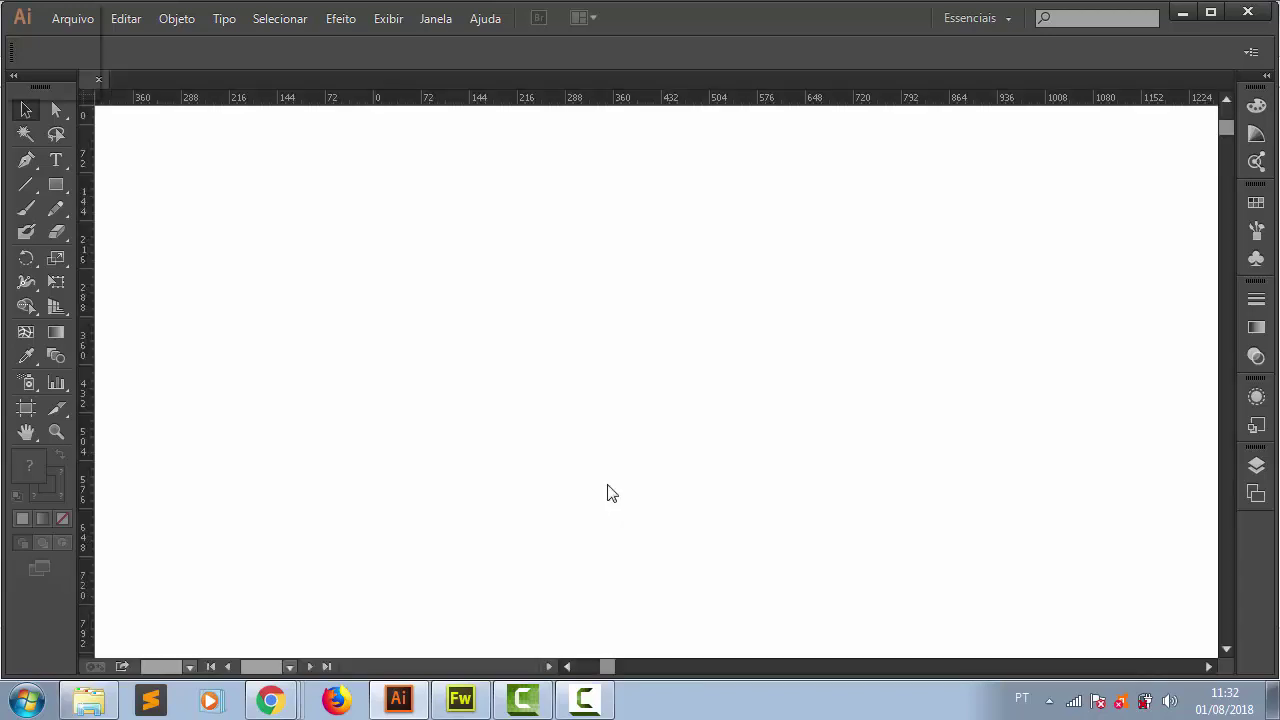
scroll(730, 340, left, 2)
scroll(840, 357, up, 3)
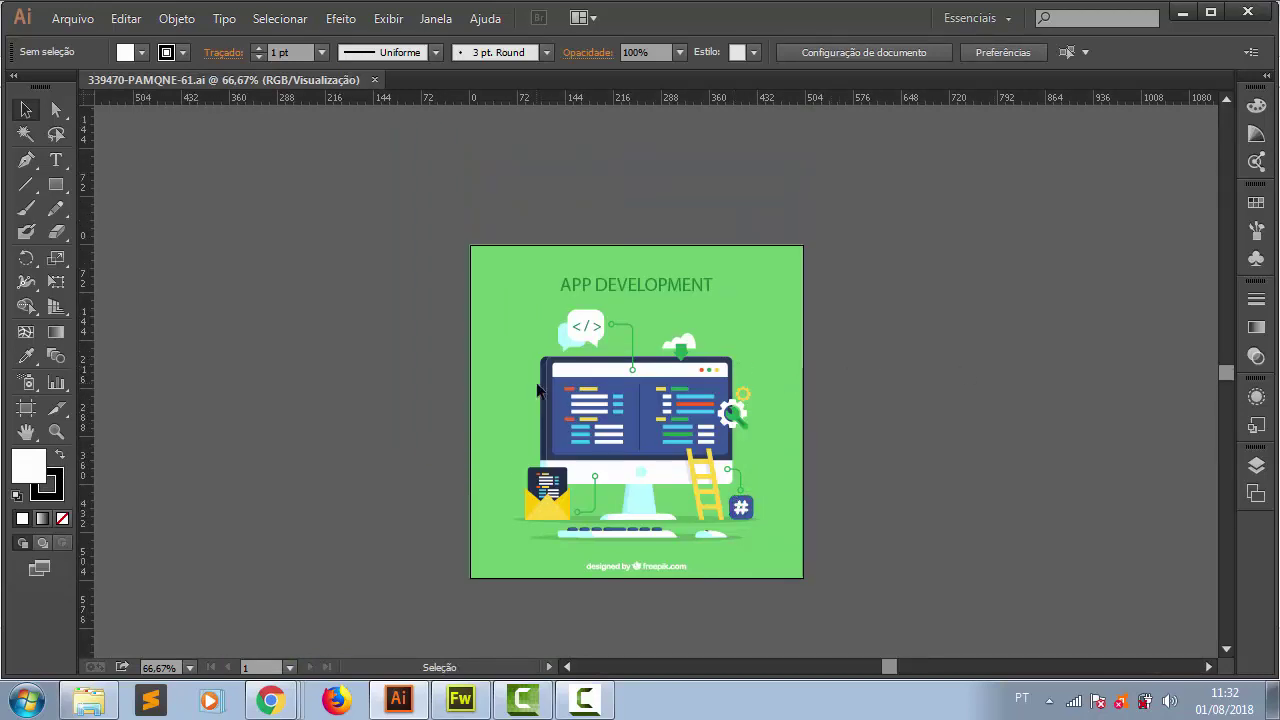
Select the whole computer illustration without the background, title and credit line, and cut it from the artboard
click(640, 466)
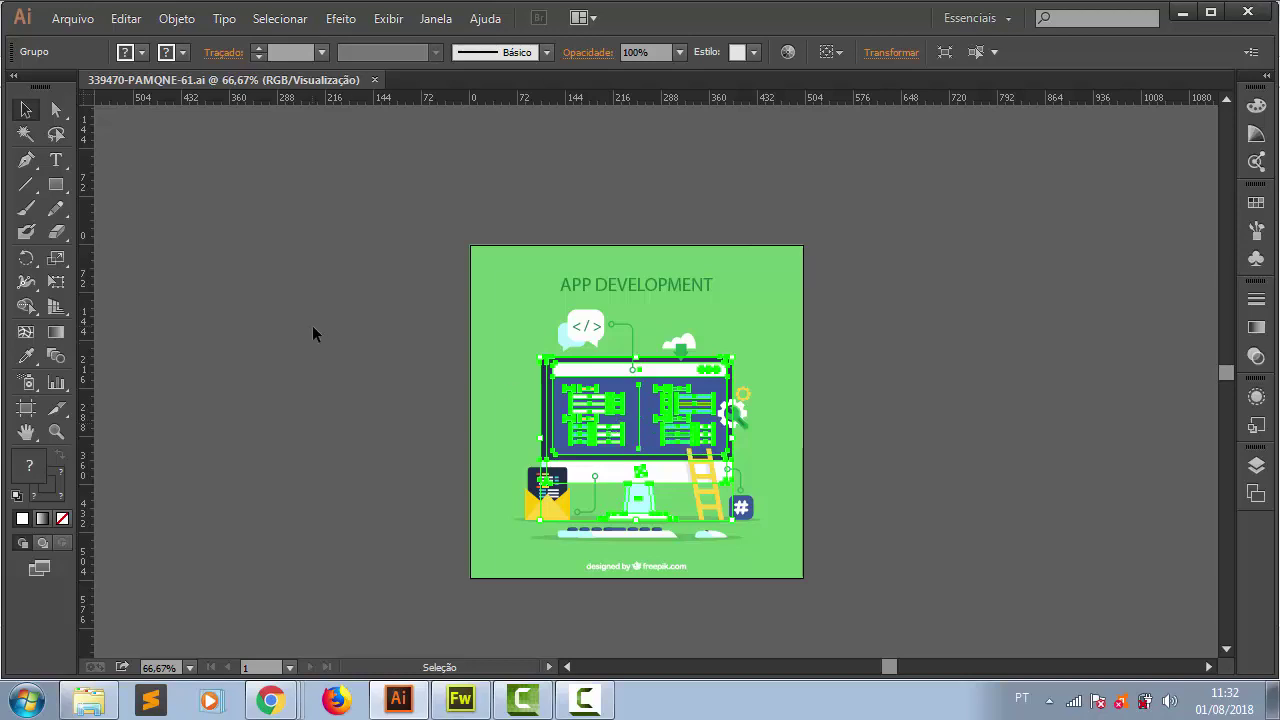
click(408, 357)
drag(380, 297, 771, 555)
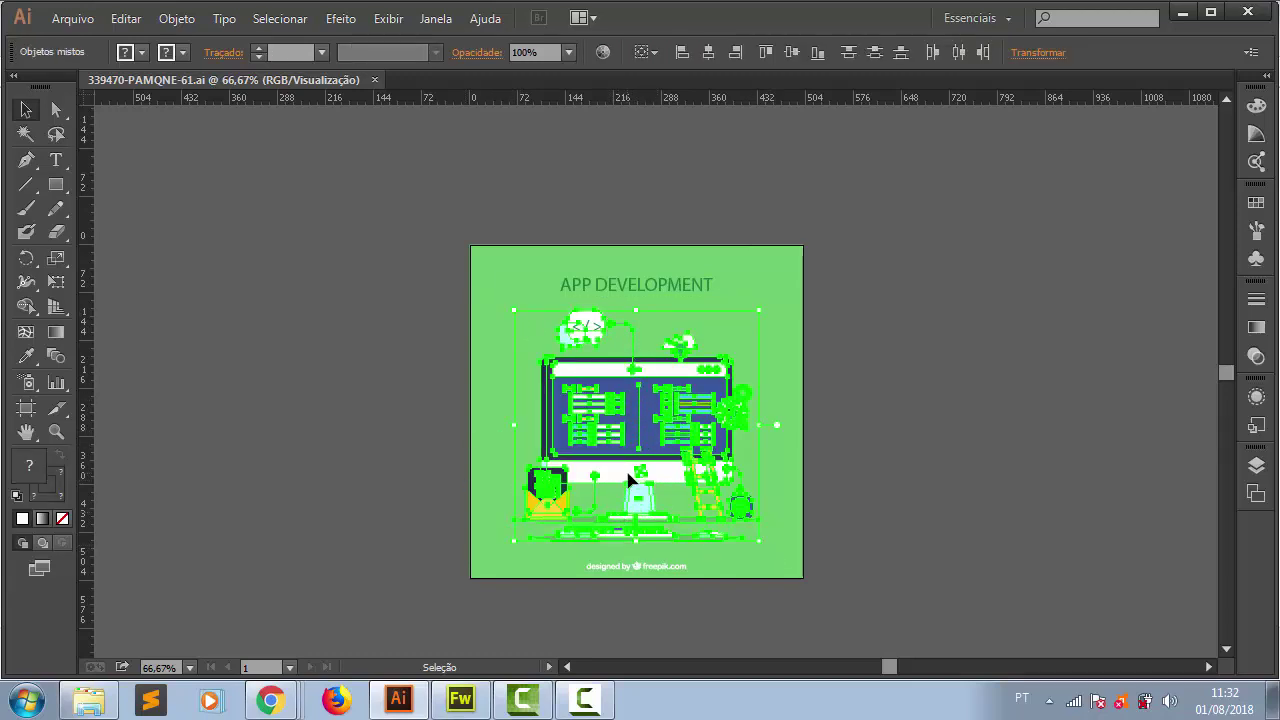
key(ctrl+x)
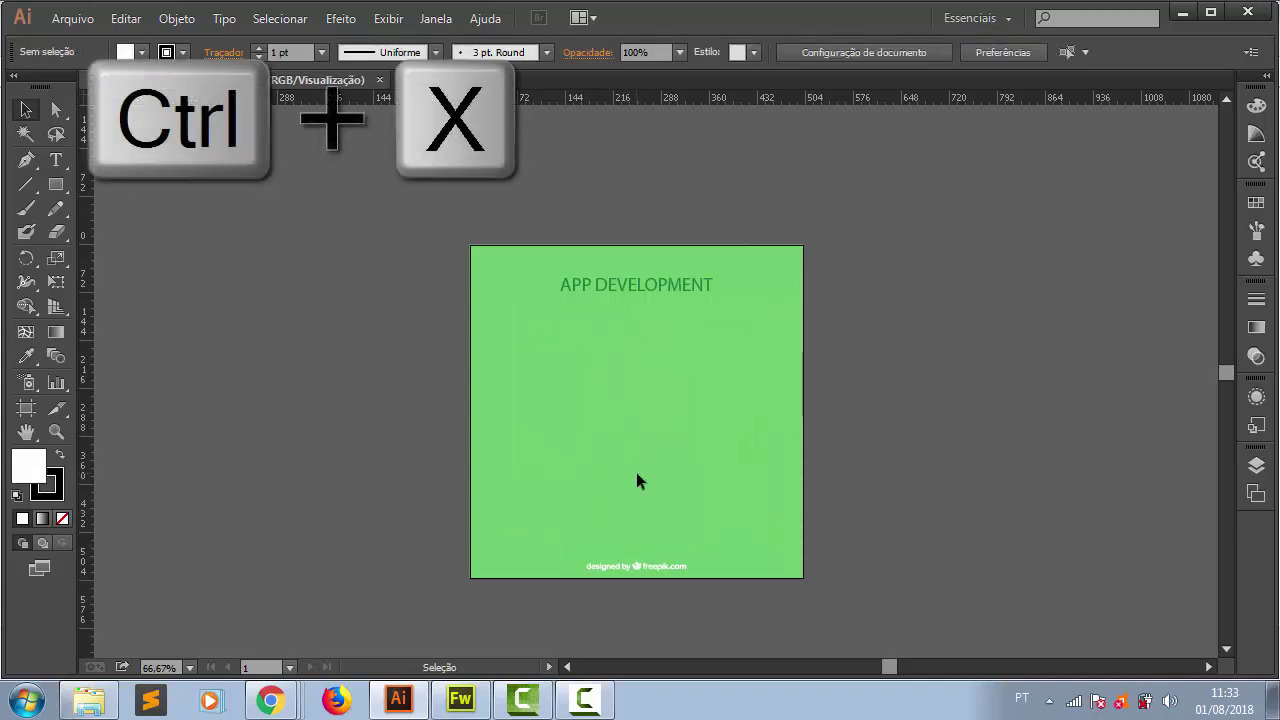
Create a new 500 x 500 px document and paste the cut illustration into it
key(ctrl+n)
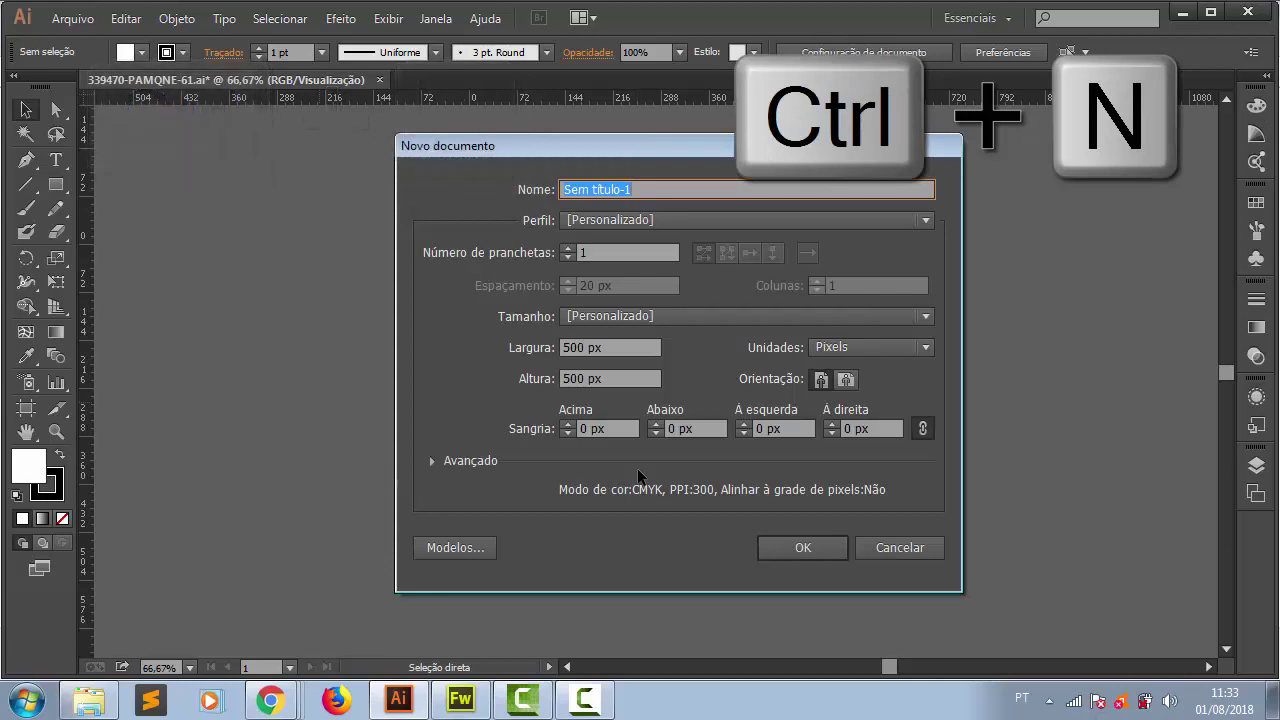
key(Return)
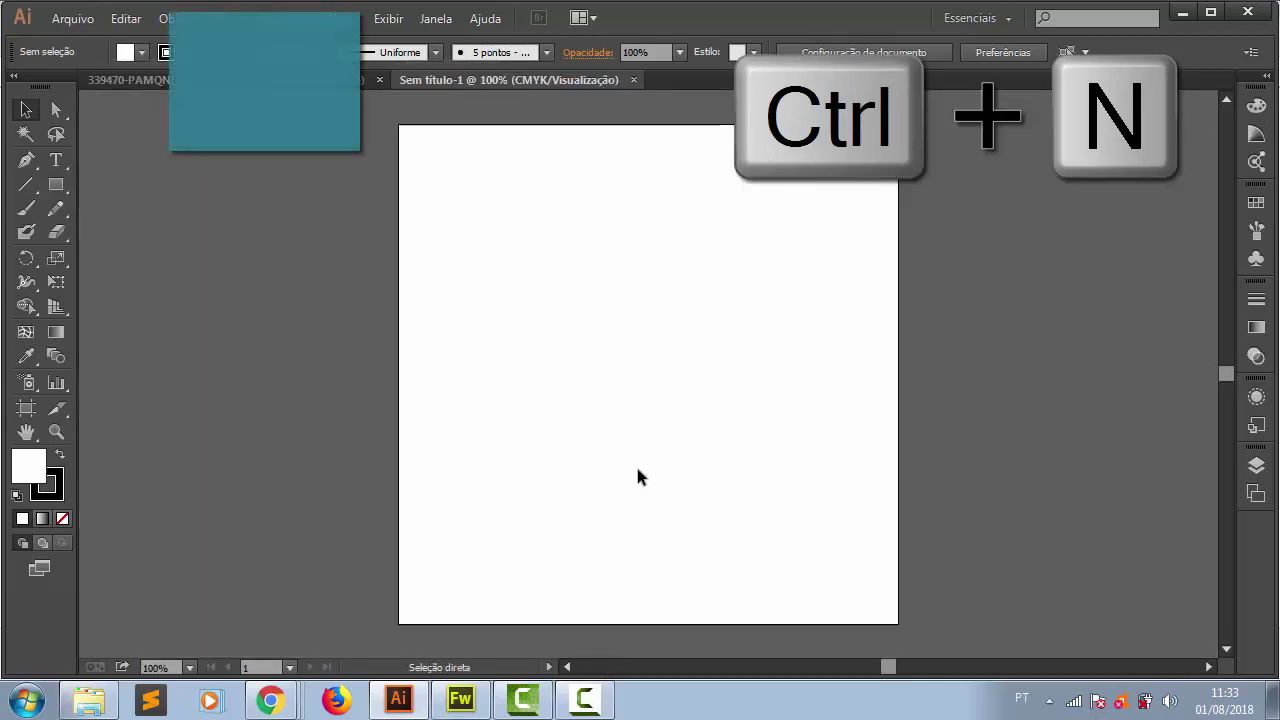
key(ctrl+v)
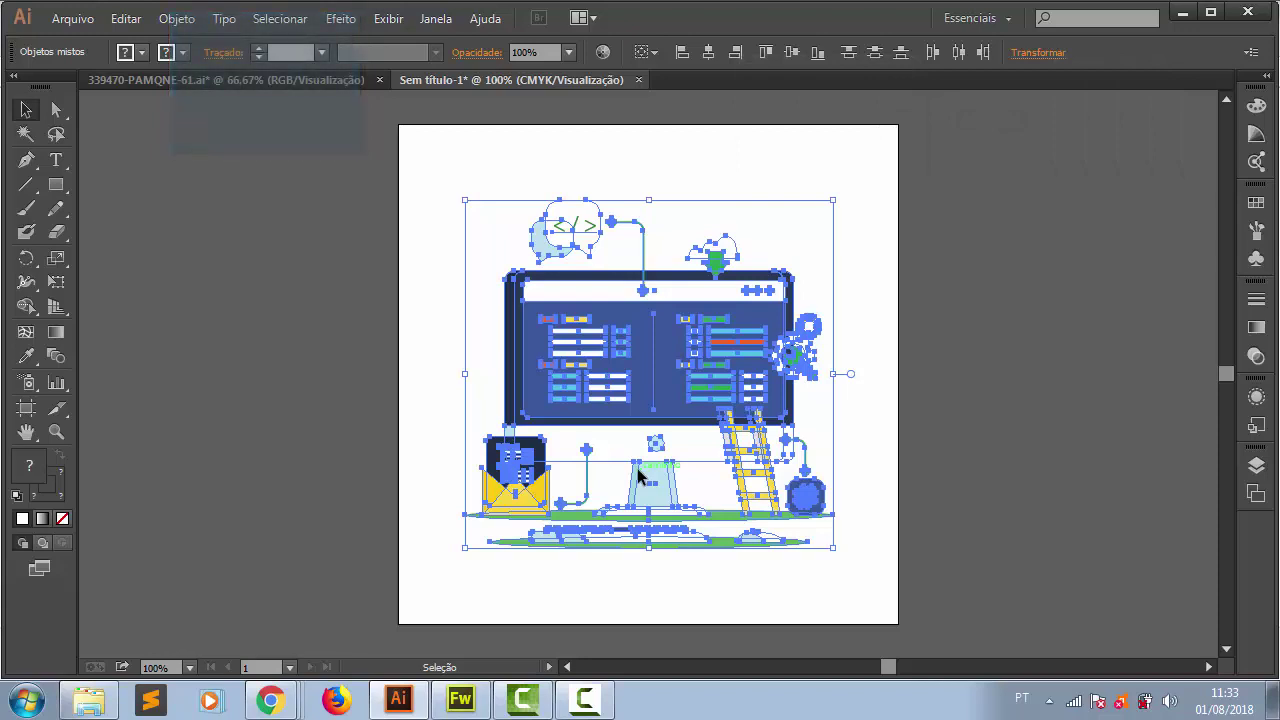
Export the artwork to the desktop as a PNG named logo, at medium 150 ppi resolution with a transparent background
click(72, 18)
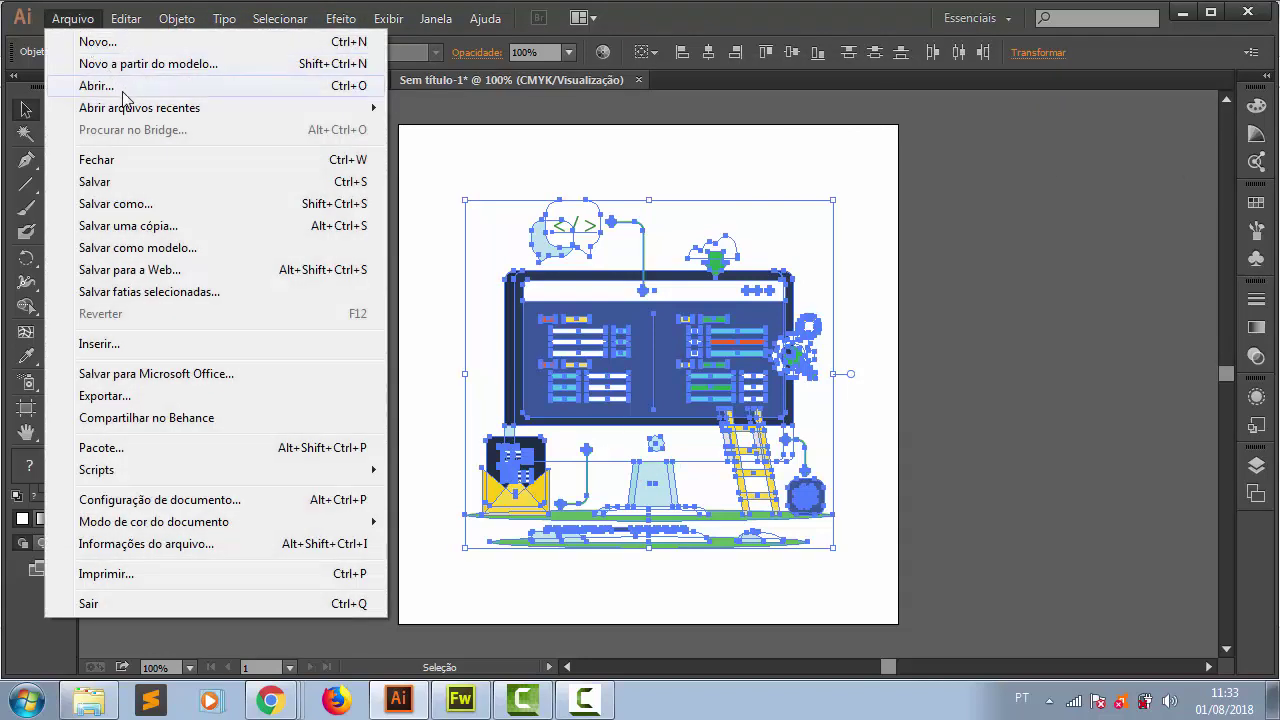
click(110, 396)
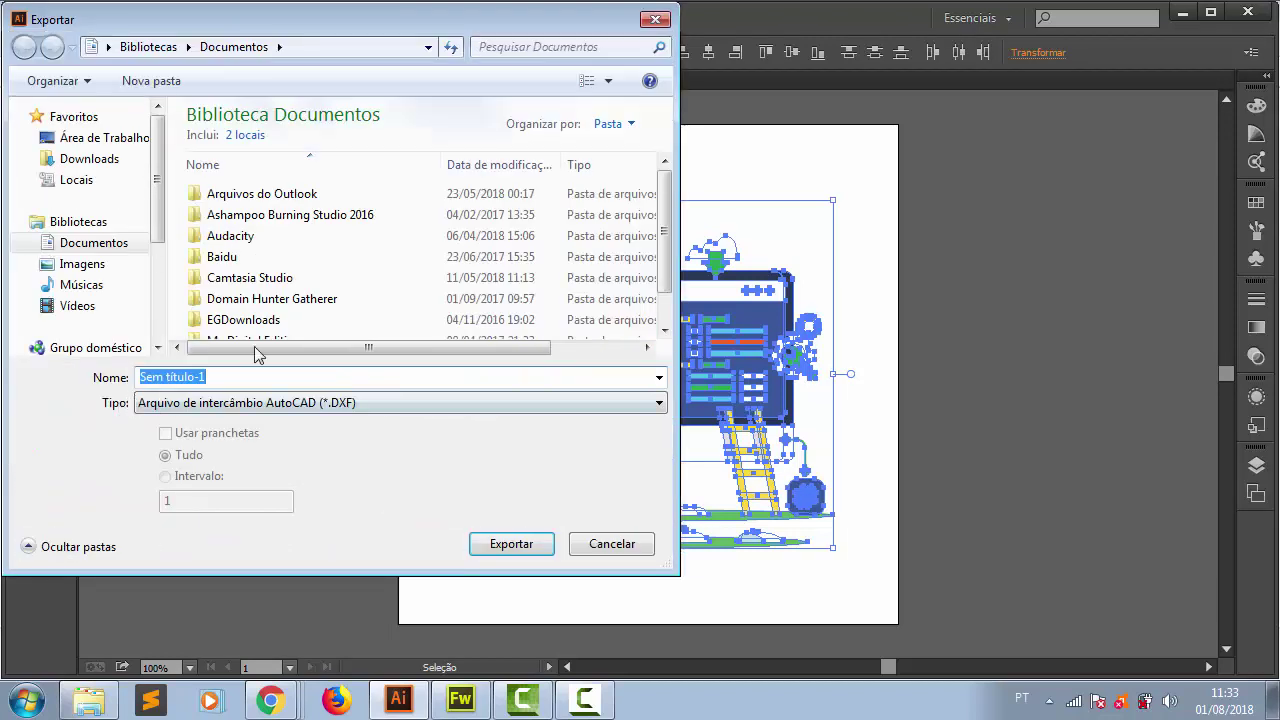
click(100, 137)
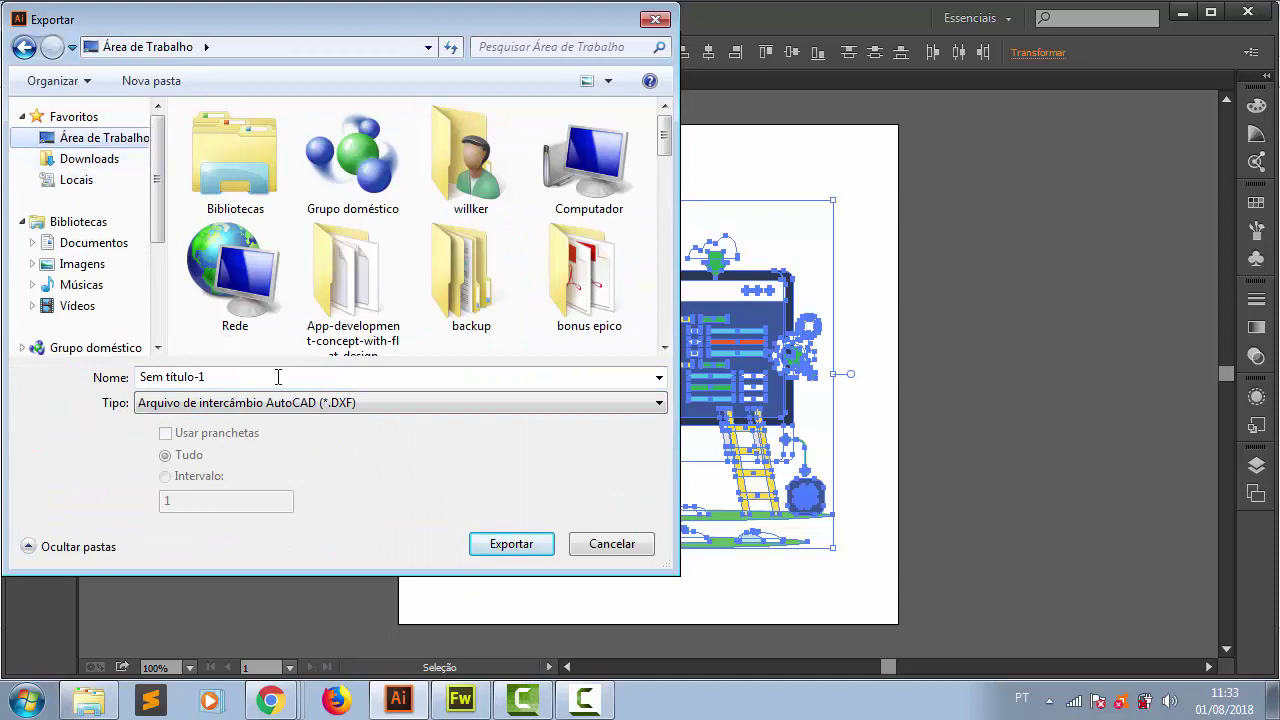
click(185, 403)
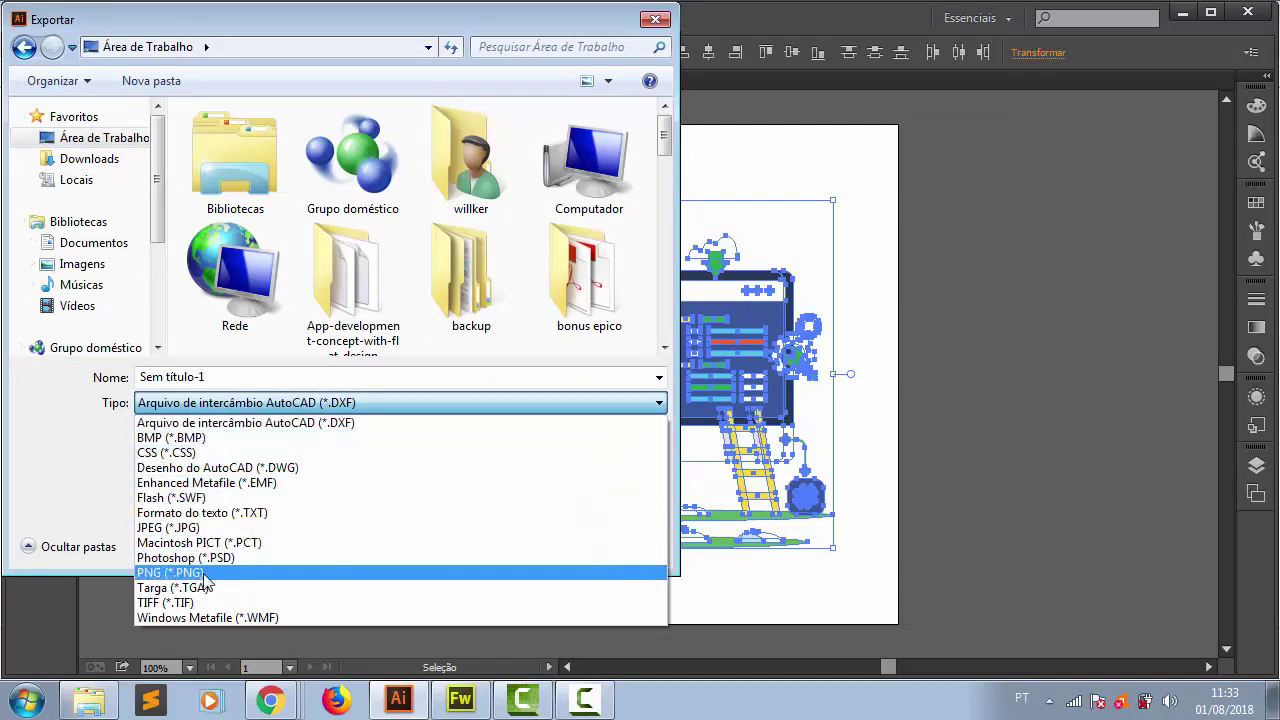
click(203, 573)
click(229, 380)
text(logo)
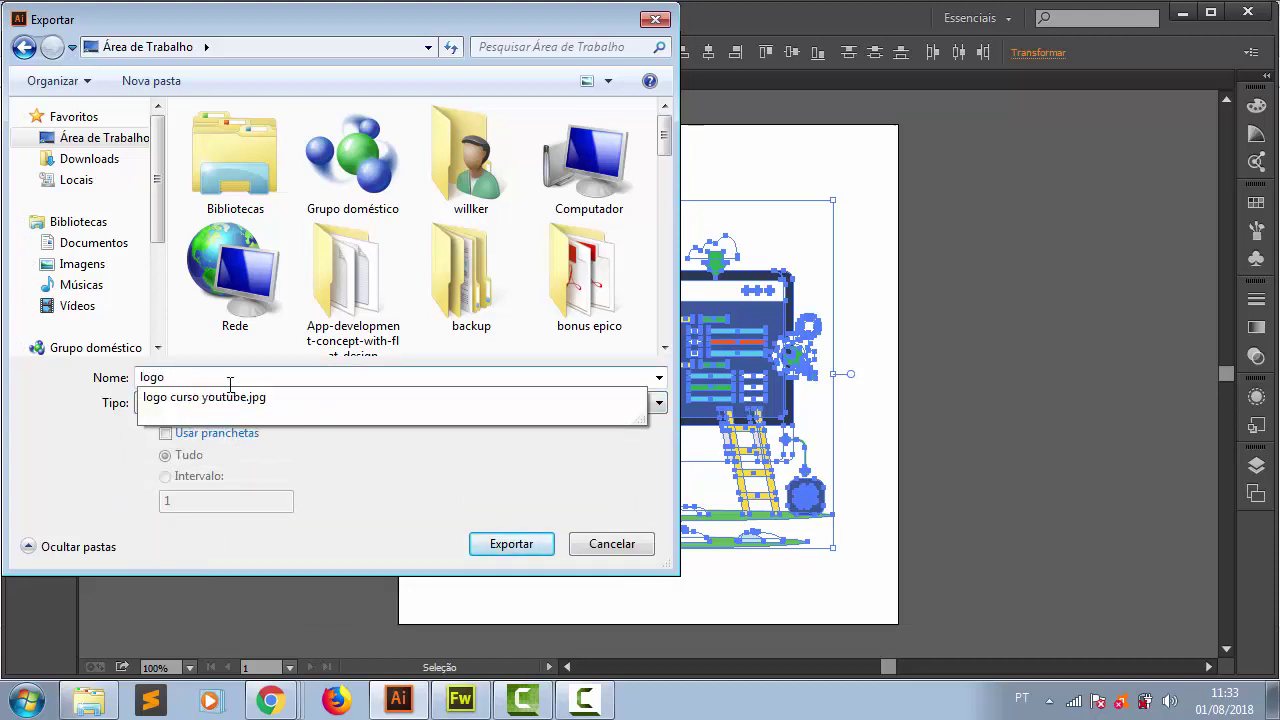
click(500, 546)
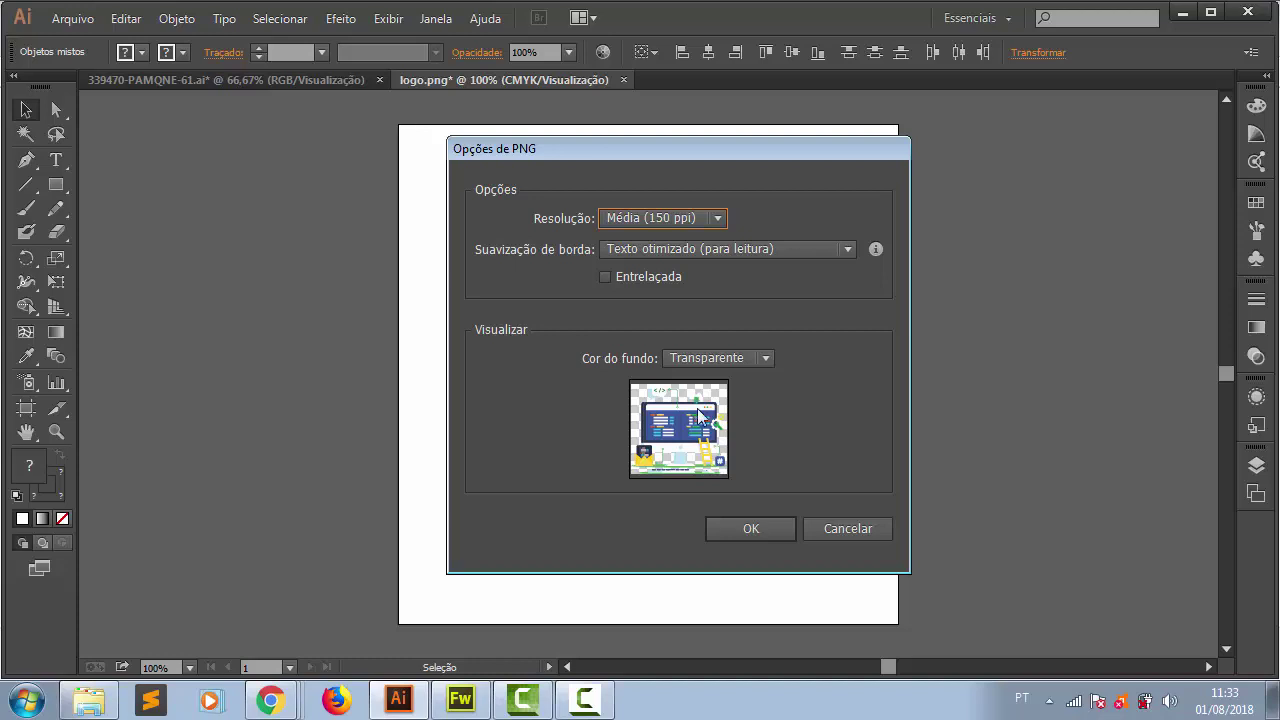
click(742, 531)
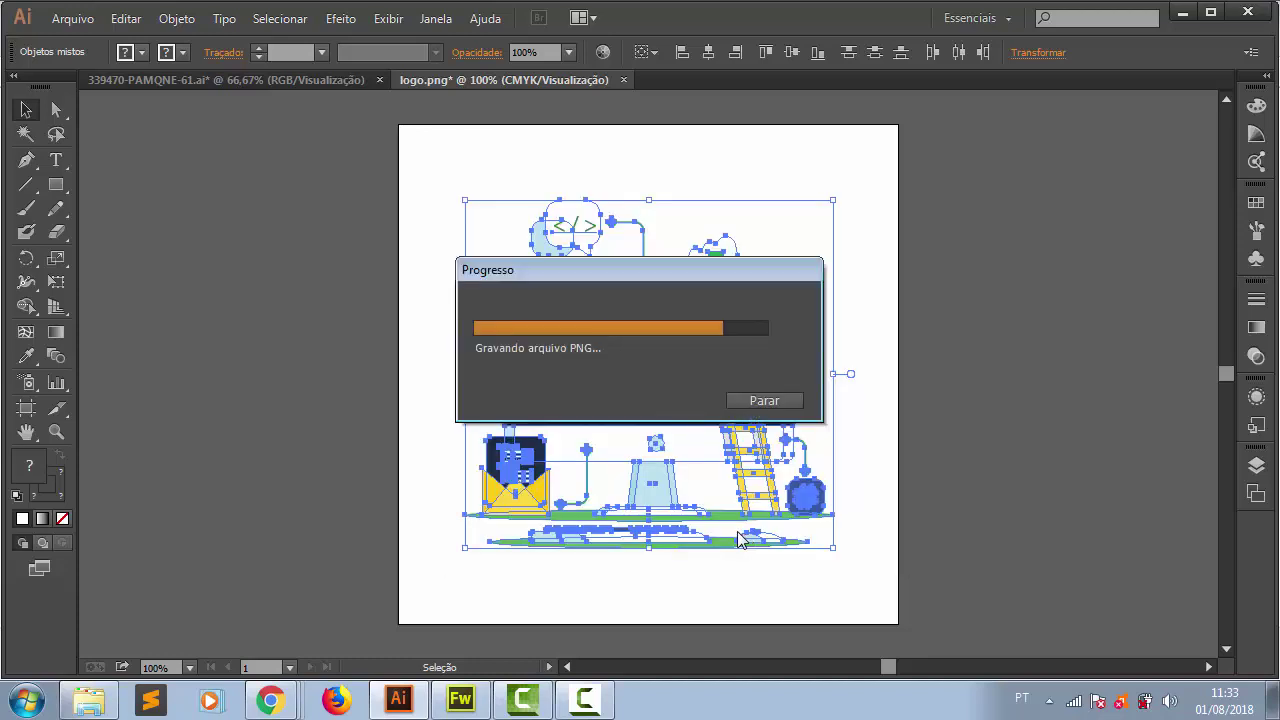
Switch to Adobe Fireworks and open the logo PNG from the desktop
click(460, 700)
click(72, 14)
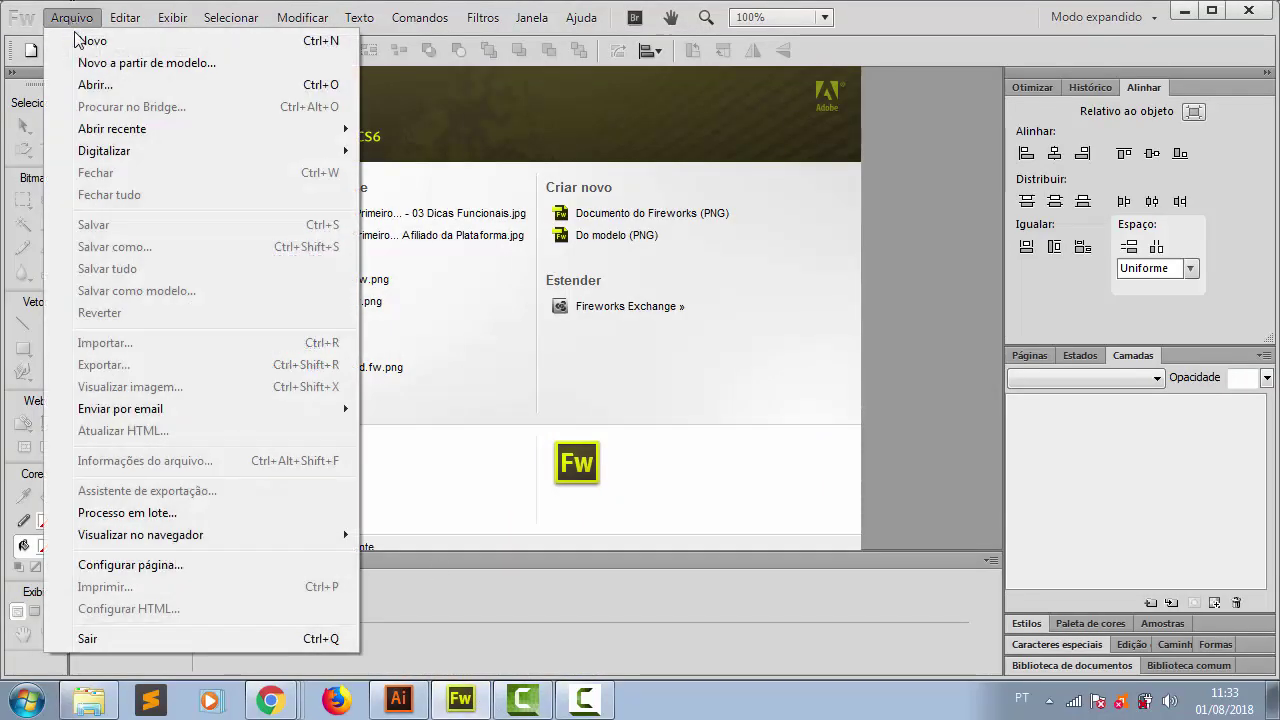
click(92, 85)
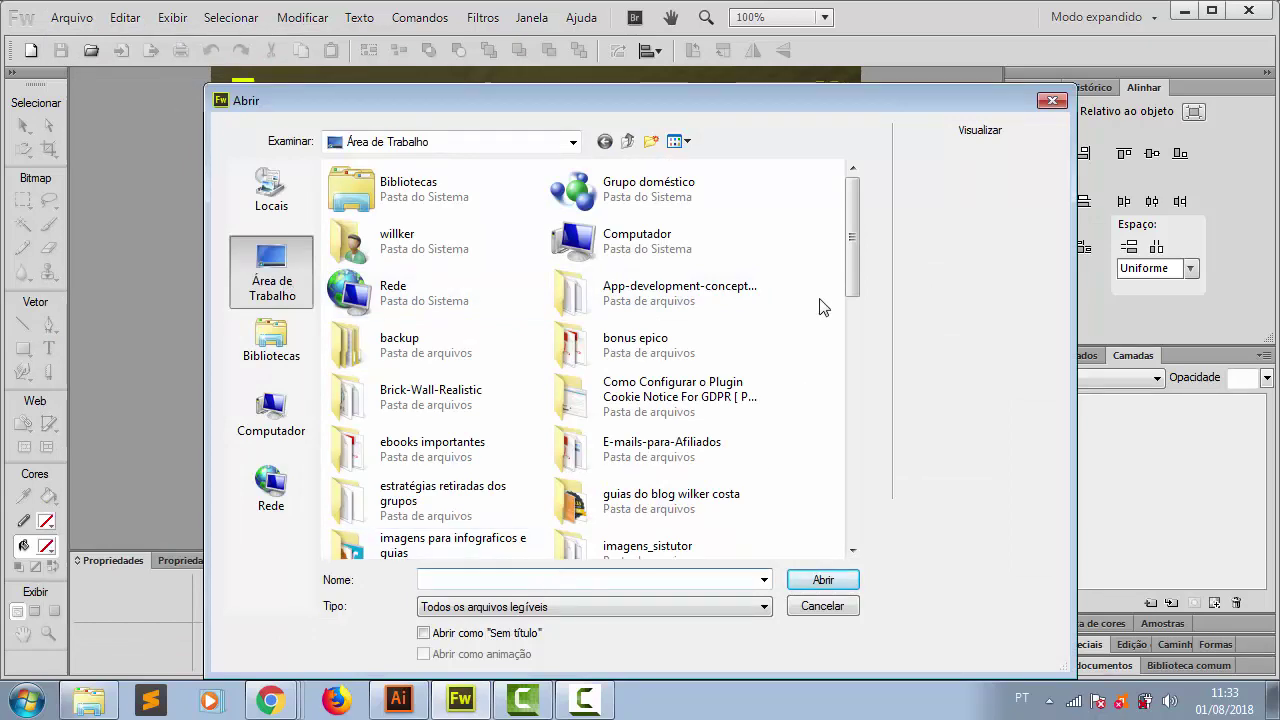
drag(847, 249, 850, 540)
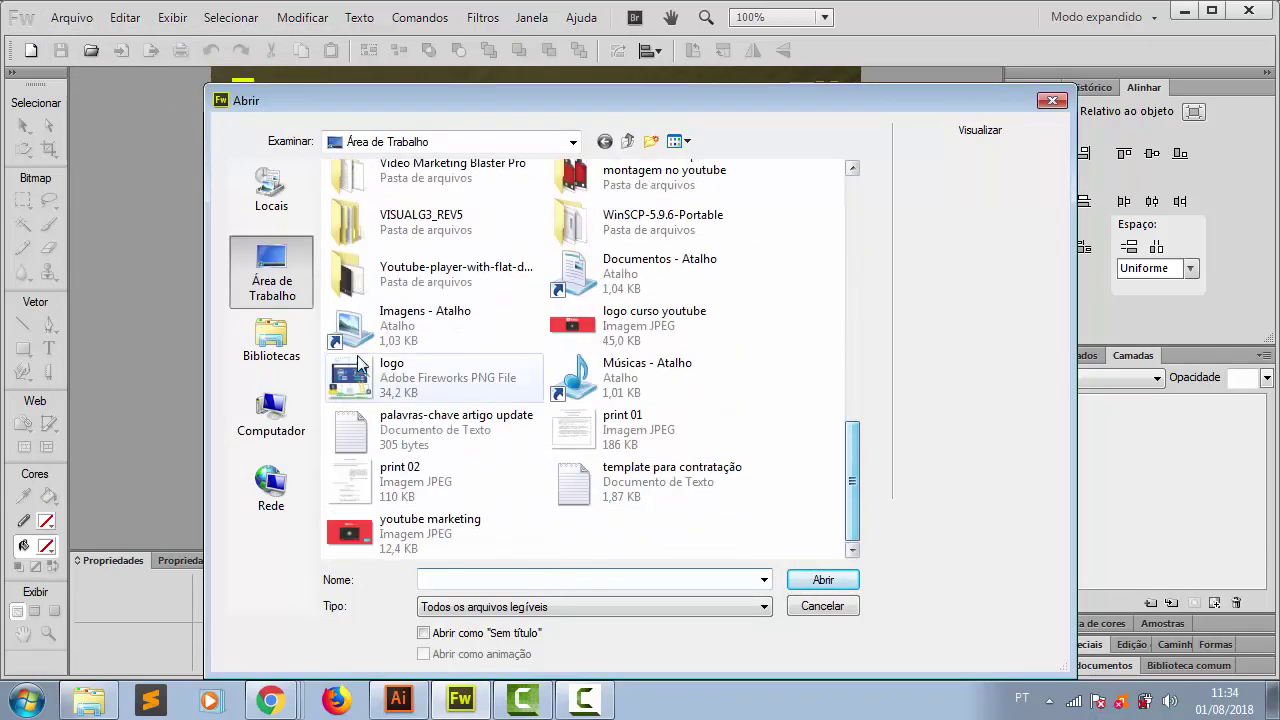
click(392, 384)
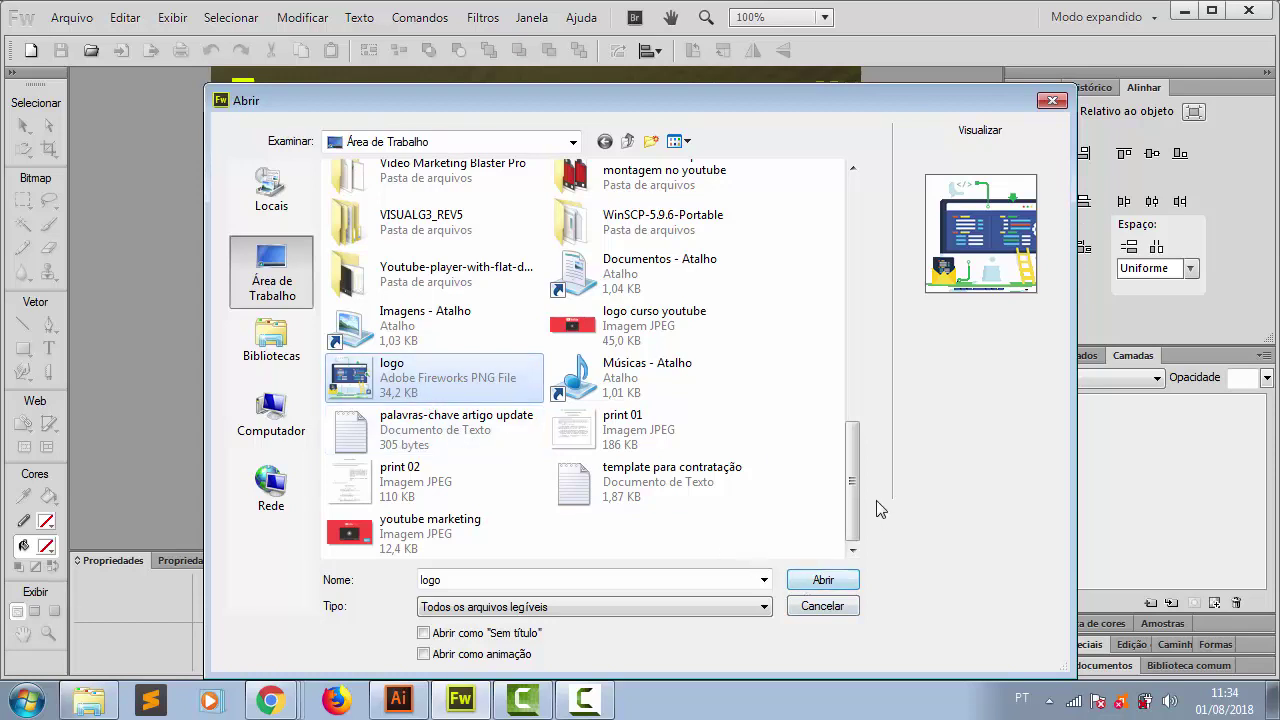
click(806, 581)
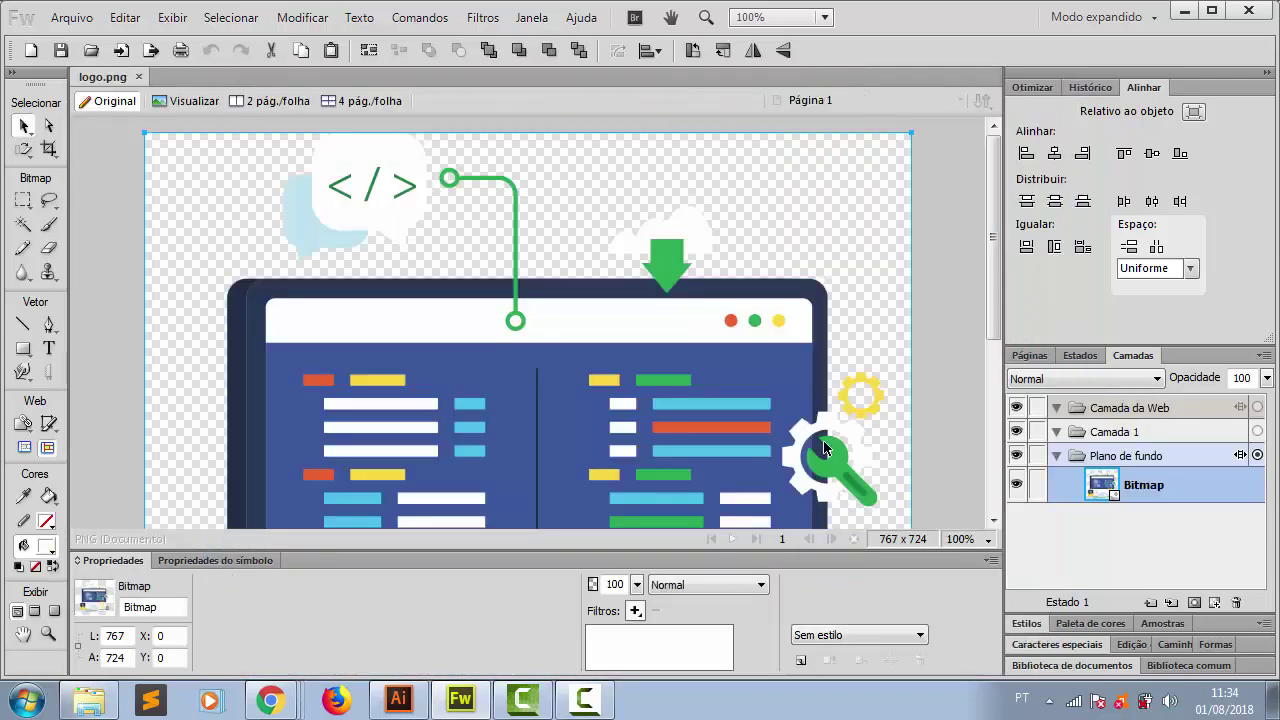
key(ctrl+minus)
key(ctrl+minus)
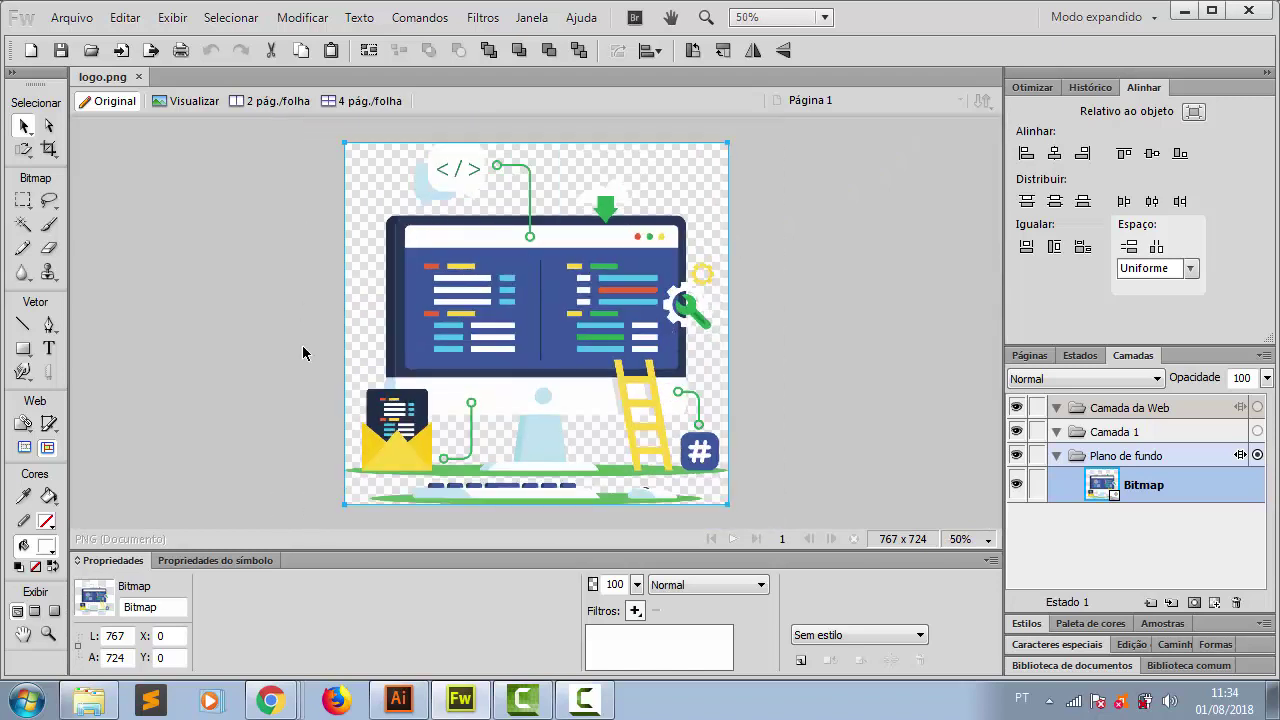
Switch to Chrome and examine the featured image of an article on the blog page
mouse_move(269, 700)
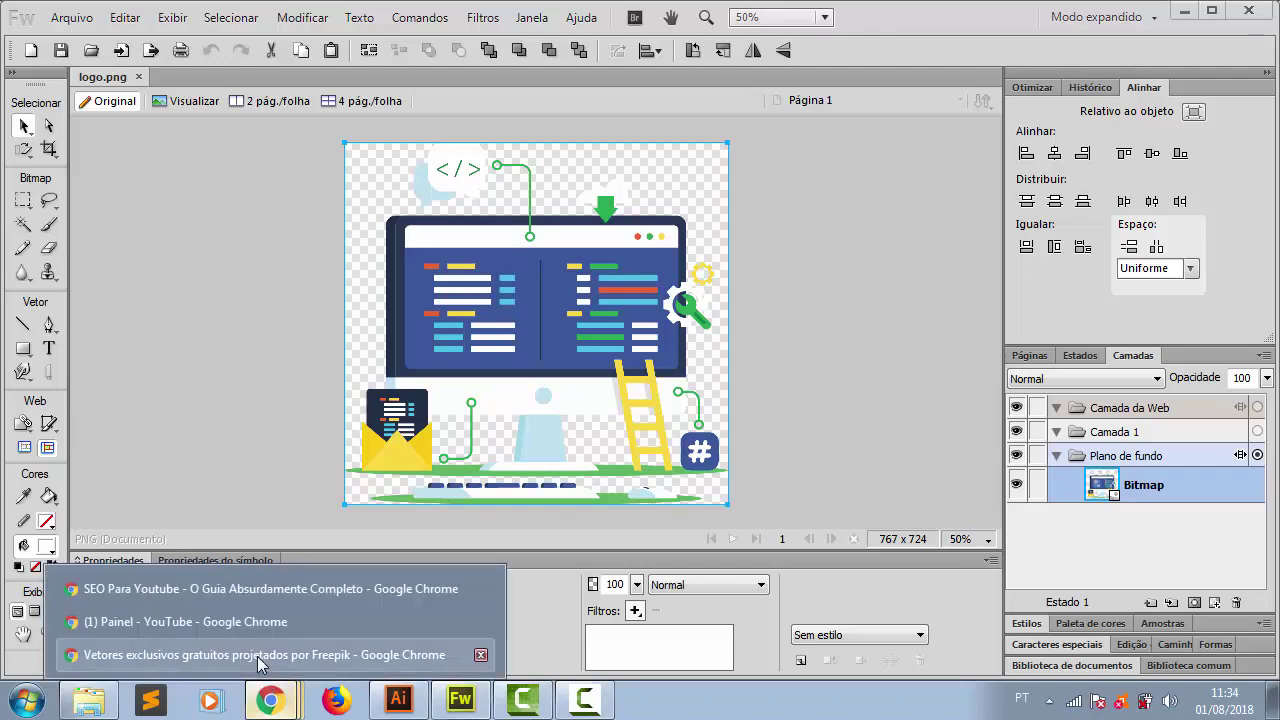
click(258, 660)
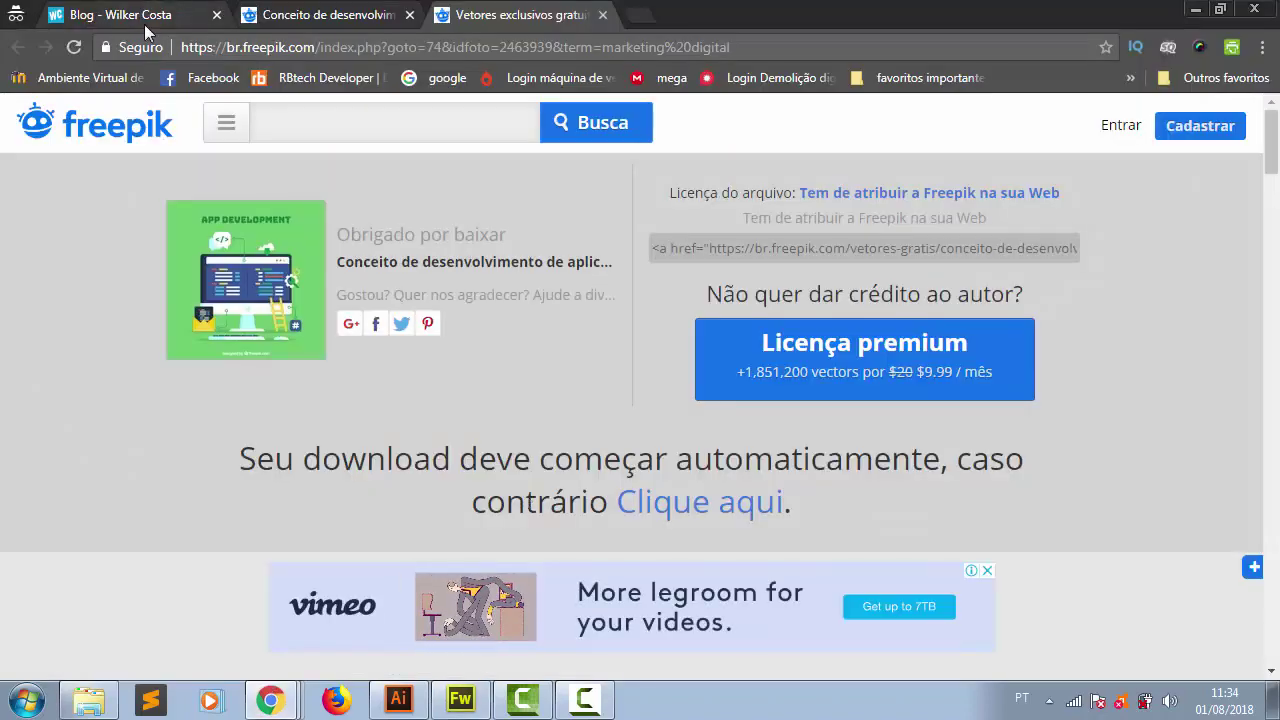
click(171, 25)
scroll(722, 527, up, 3)
scroll(725, 527, up, 15)
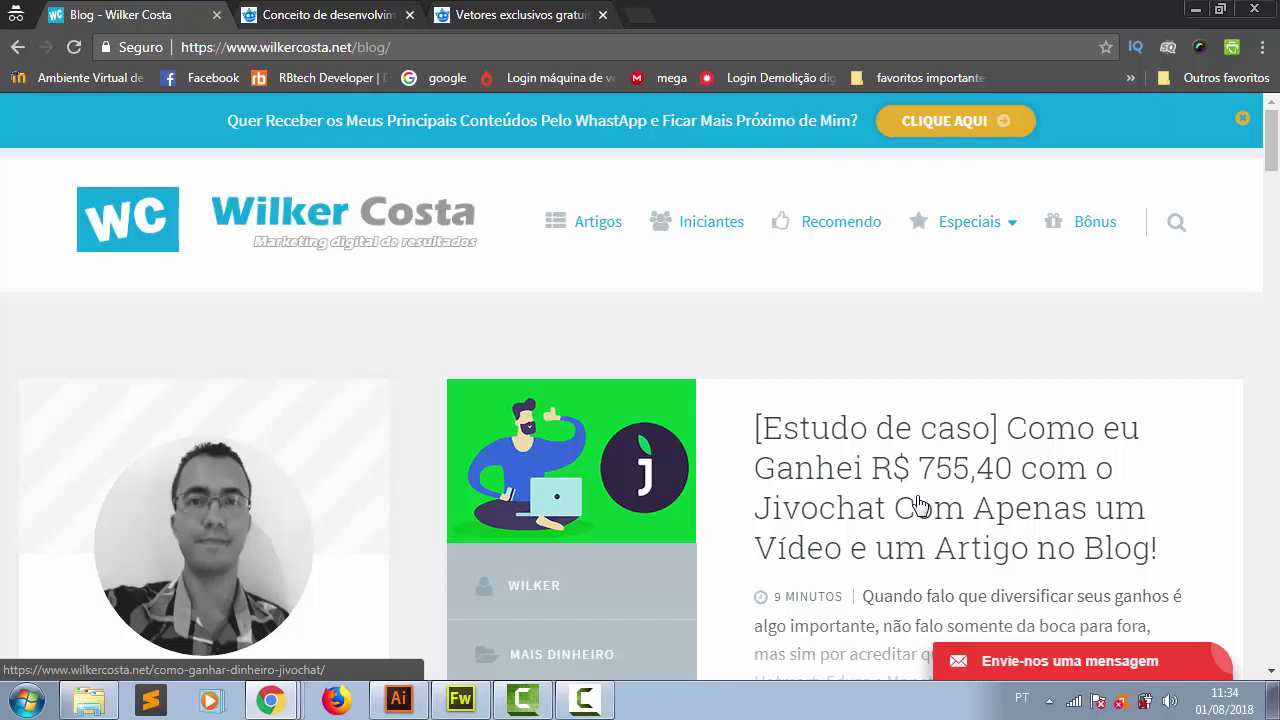
key(ctrl+shift+x)
Return to Fireworks and create a new 250 x 164 px document with a white canvas
key(alt+Tab)
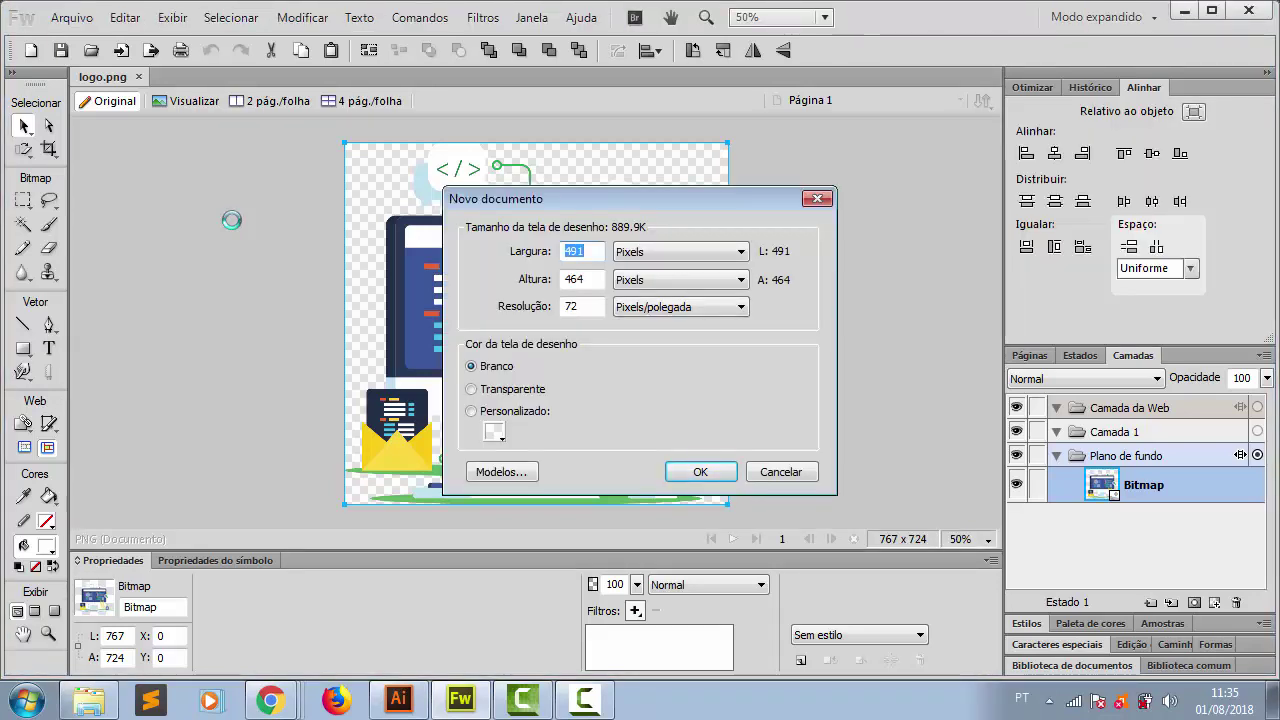
text(250)
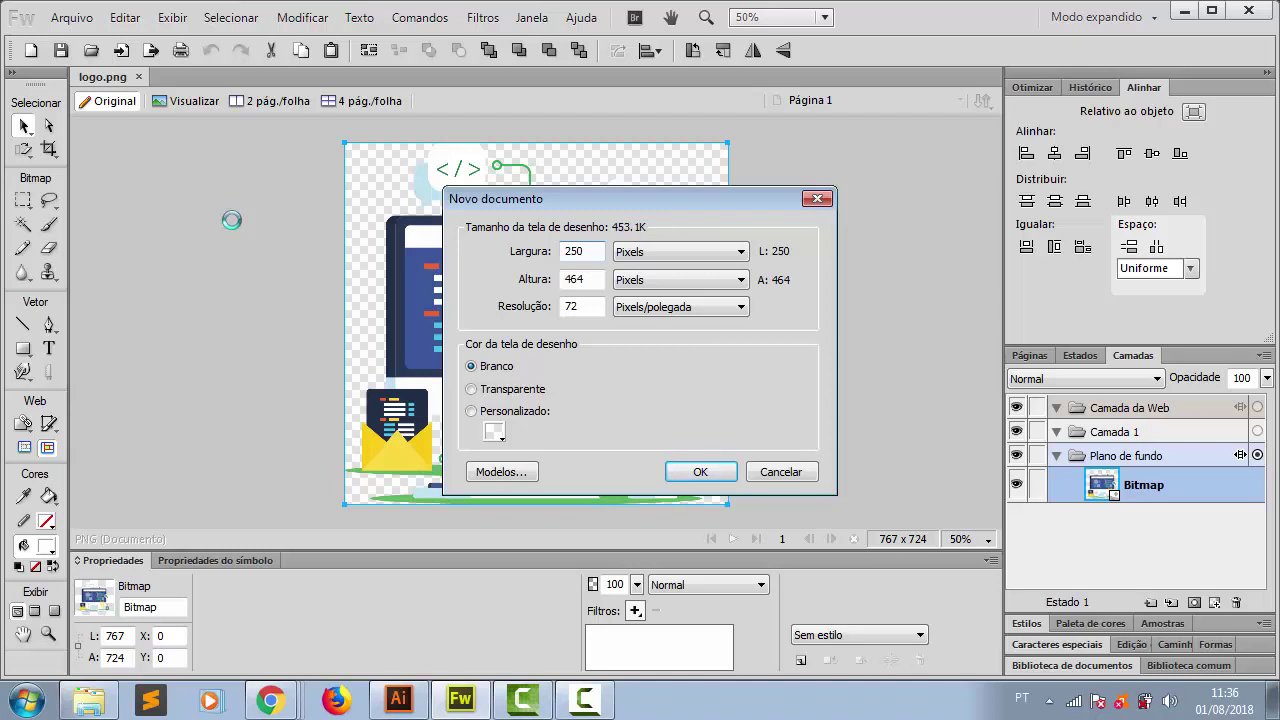
key(Tab)
text(164)
click(690, 472)
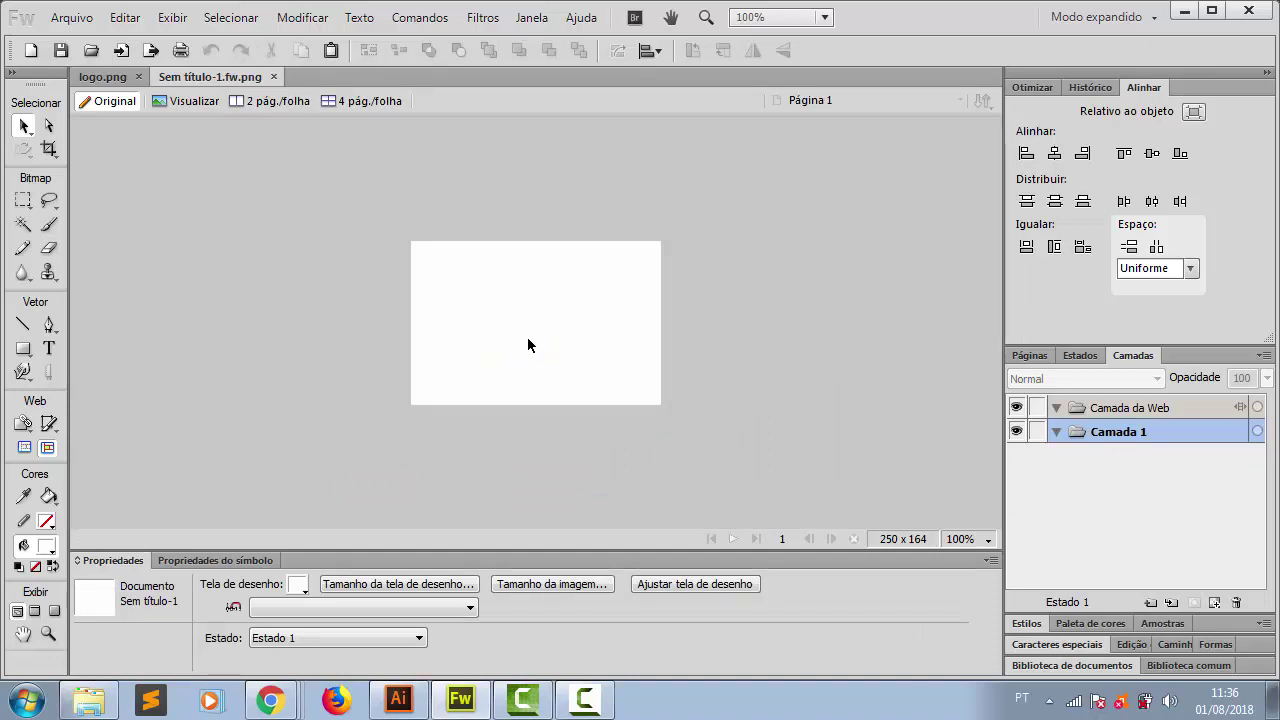
Draw a rectangle about 107 x 60 px on the canvas and fill it with green
click(23, 348)
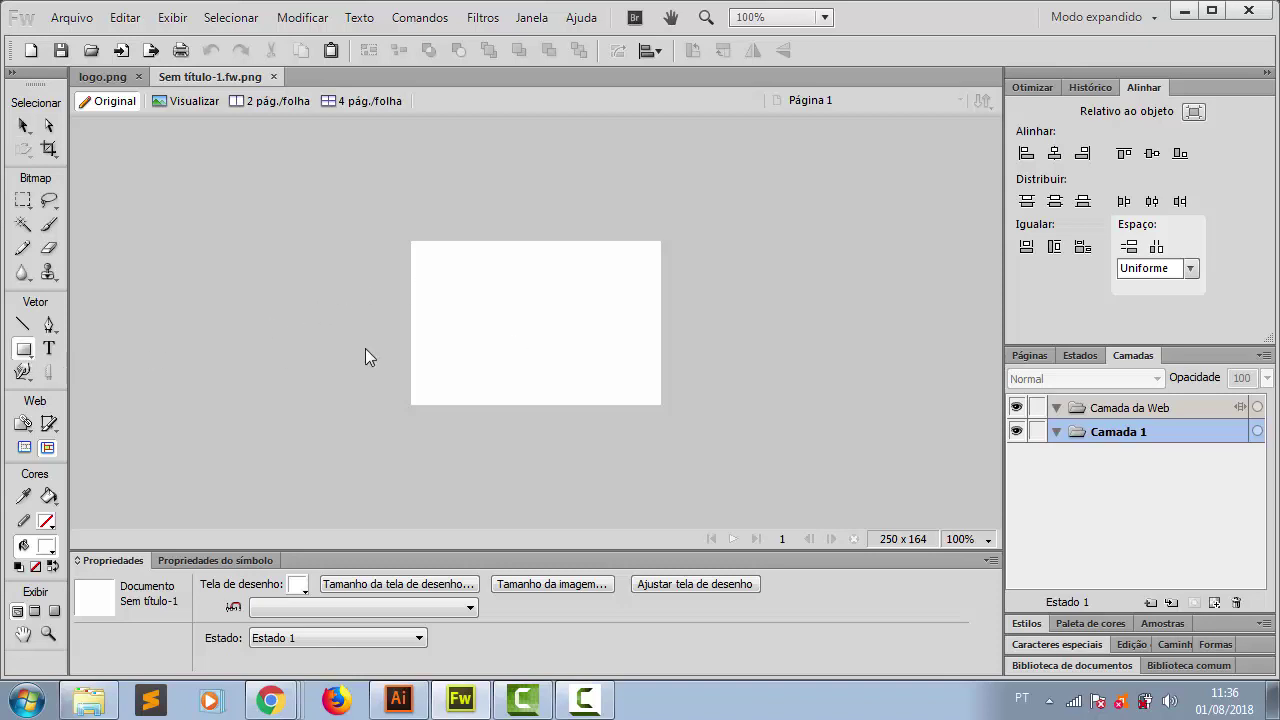
drag(473, 289, 579, 348)
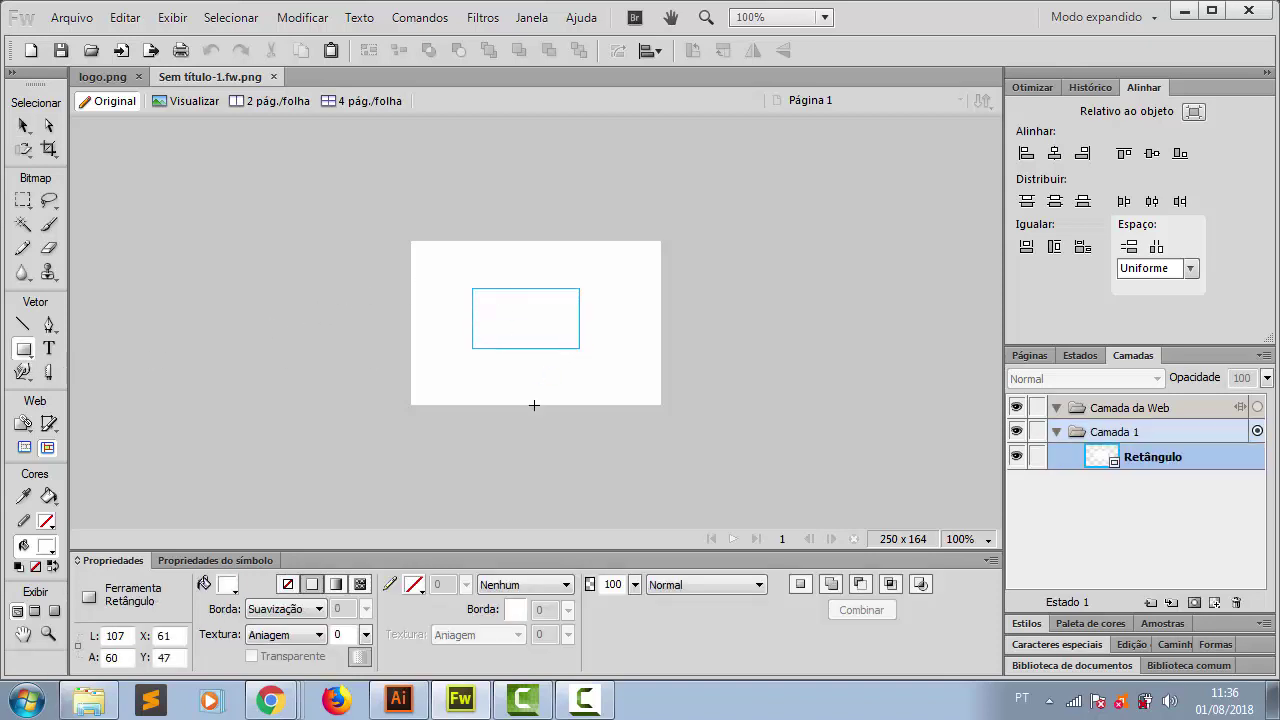
click(228, 585)
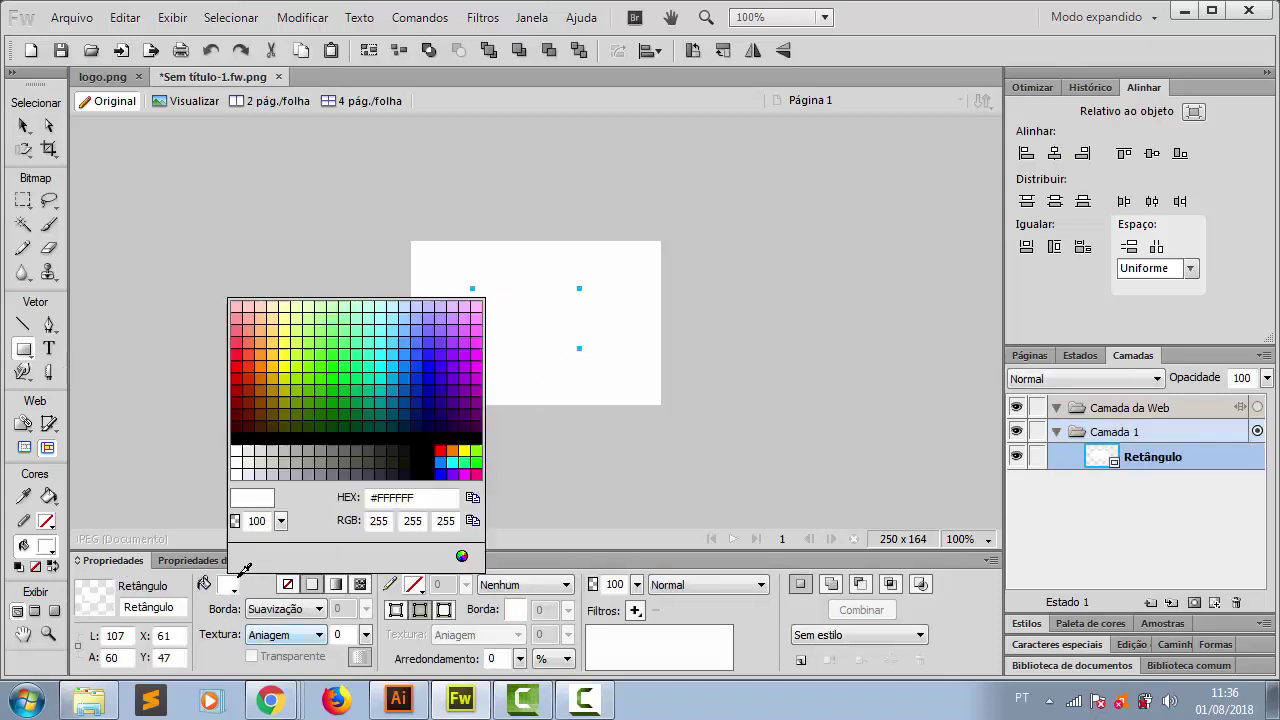
click(330, 386)
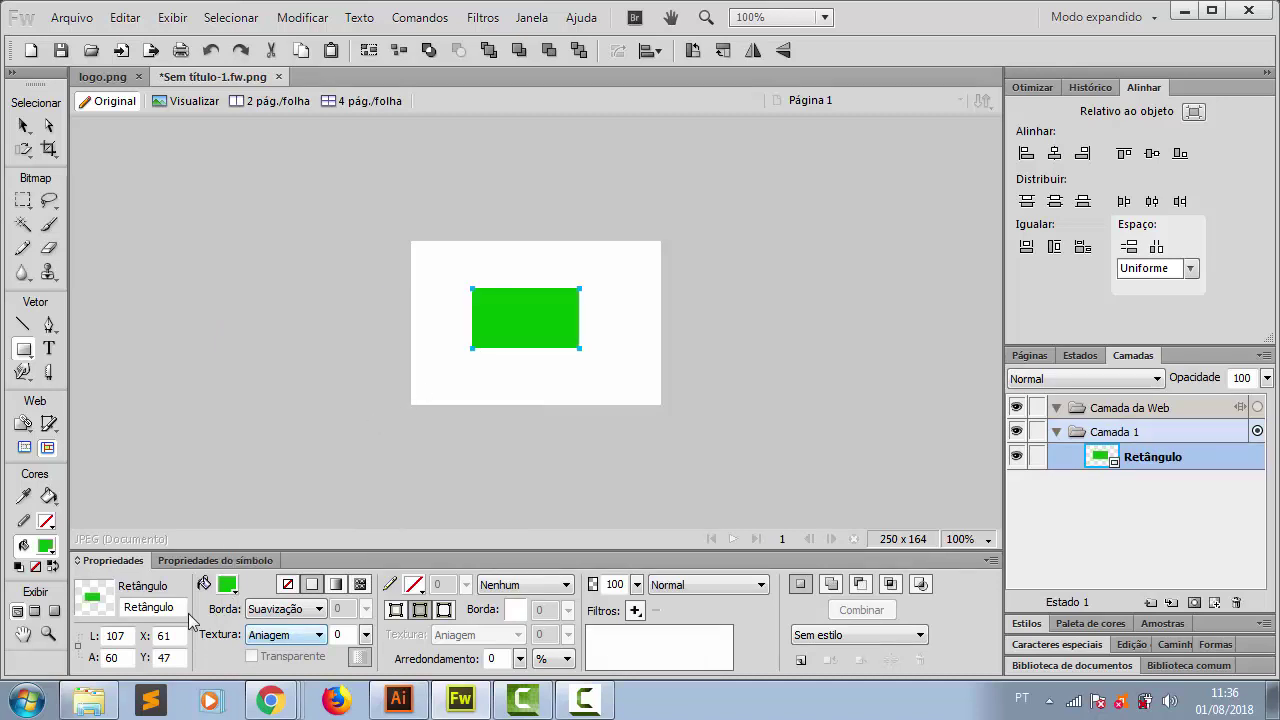
Set the green rectangle's size to 250 x 164 px and its position to X 0, Y 0
double_click(123, 635)
text(250)
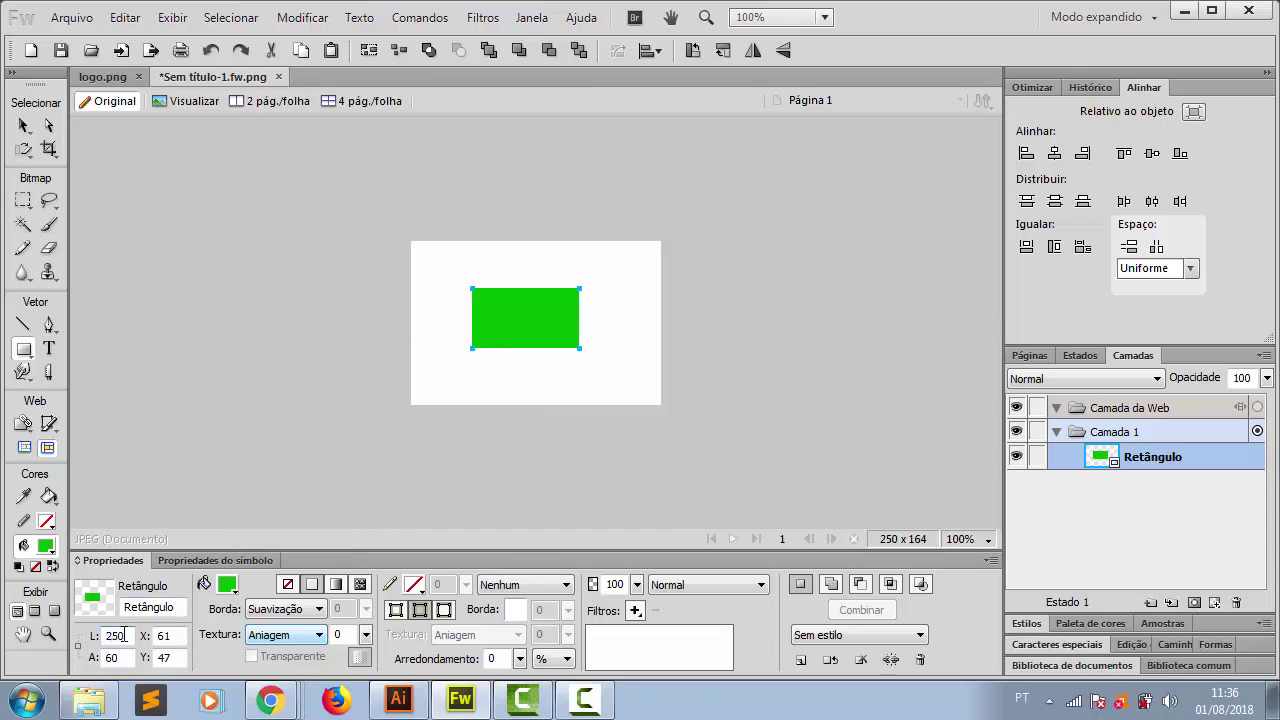
key(Tab)
text(164)
key(Tab)
text(0)
key(Tab)
text(0)
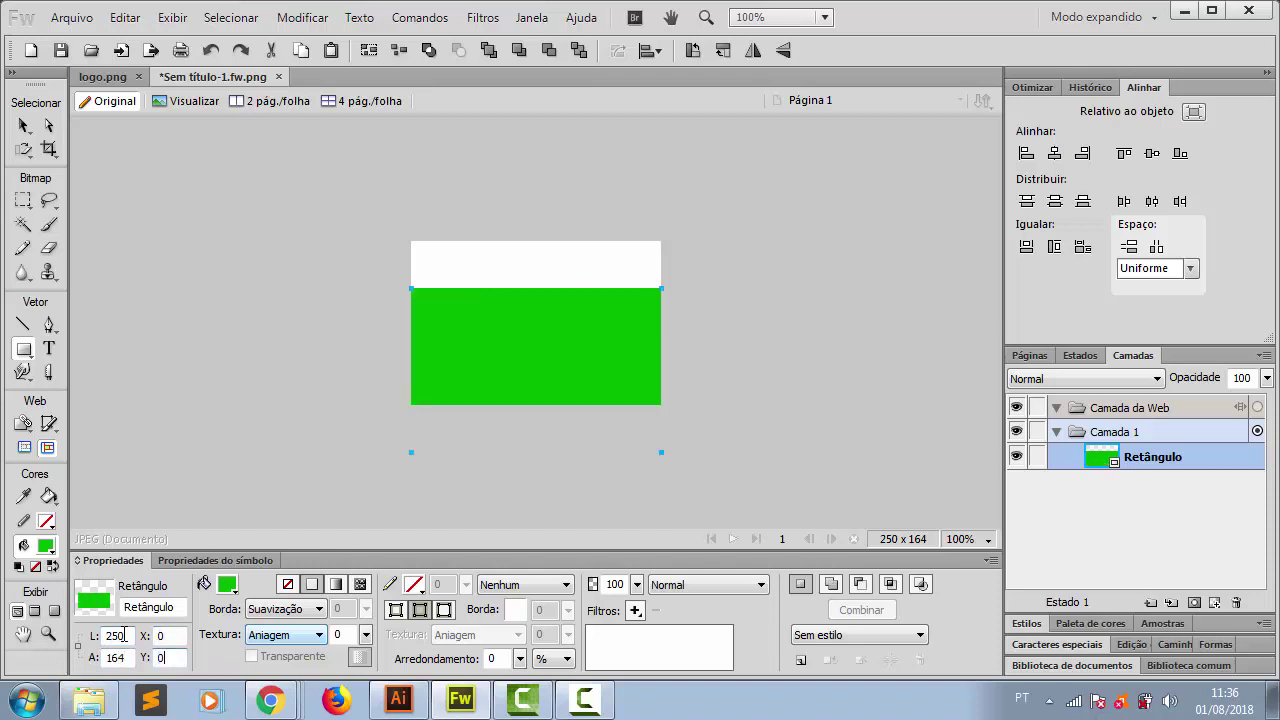
key(Return)
click(23, 125)
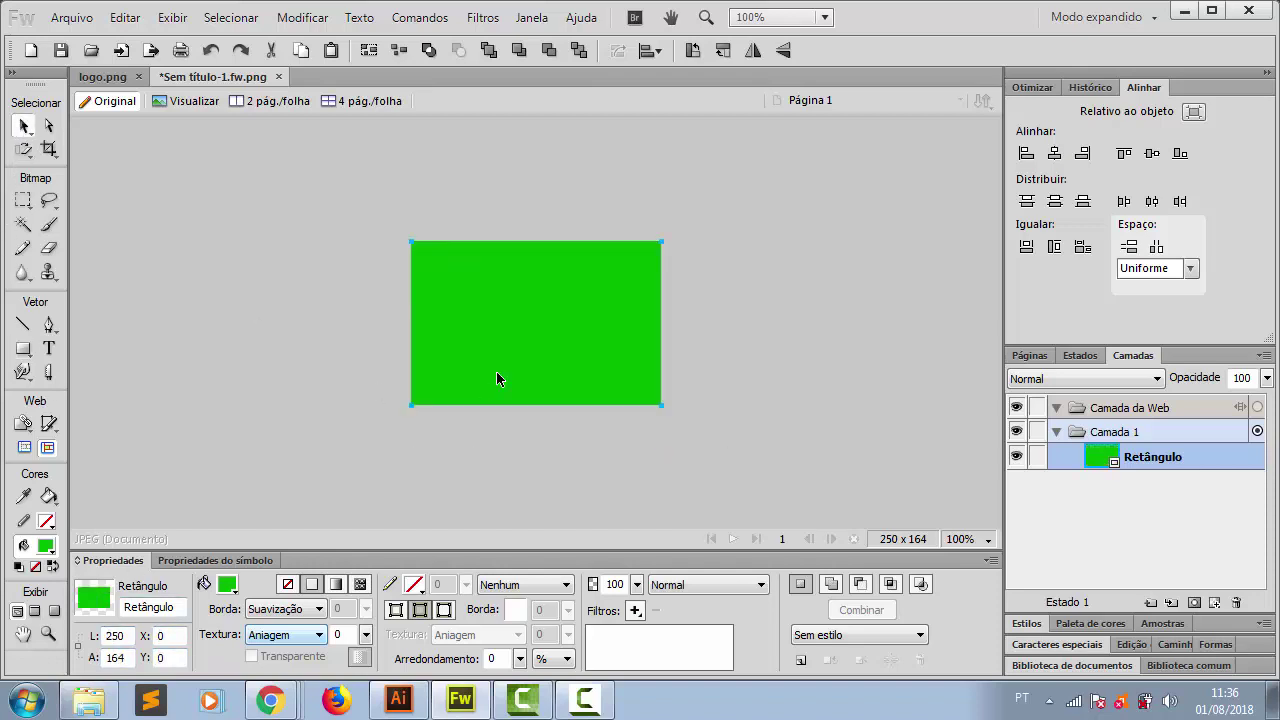
Copy the illustration from logo.png into the 250 x 164 px document without resampling it
click(100, 77)
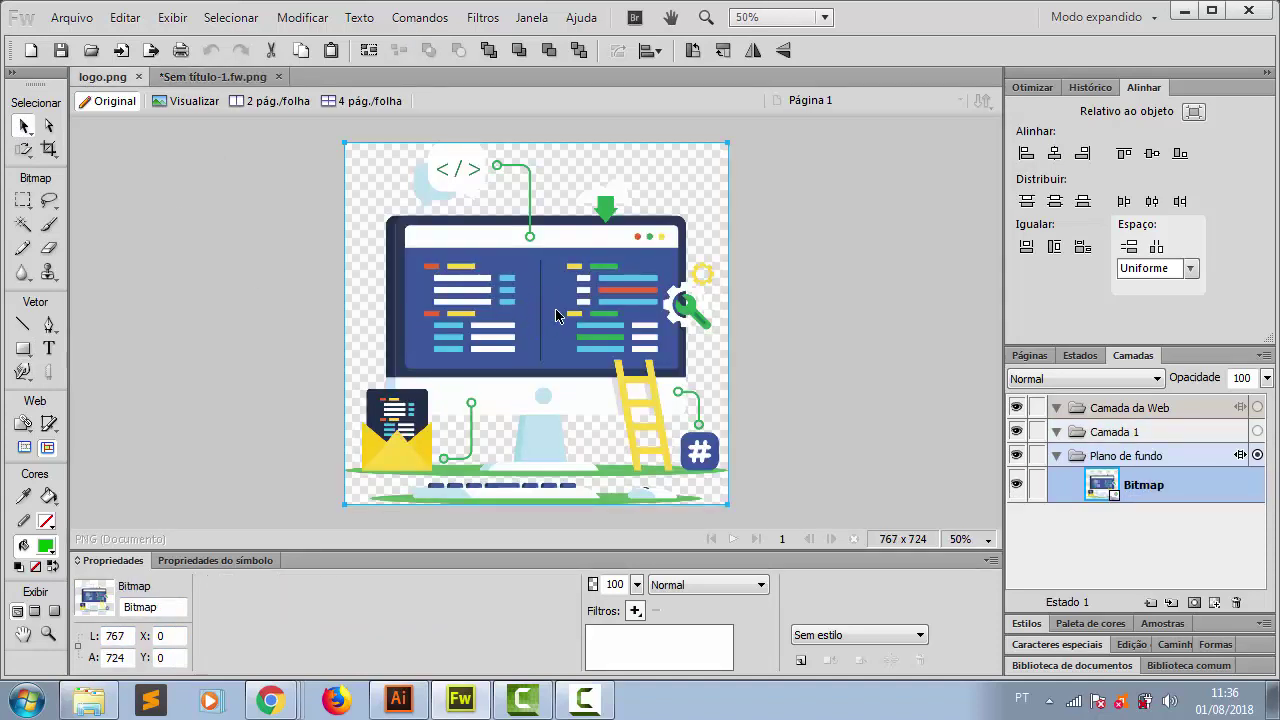
click(231, 80)
key(ctrl+v)
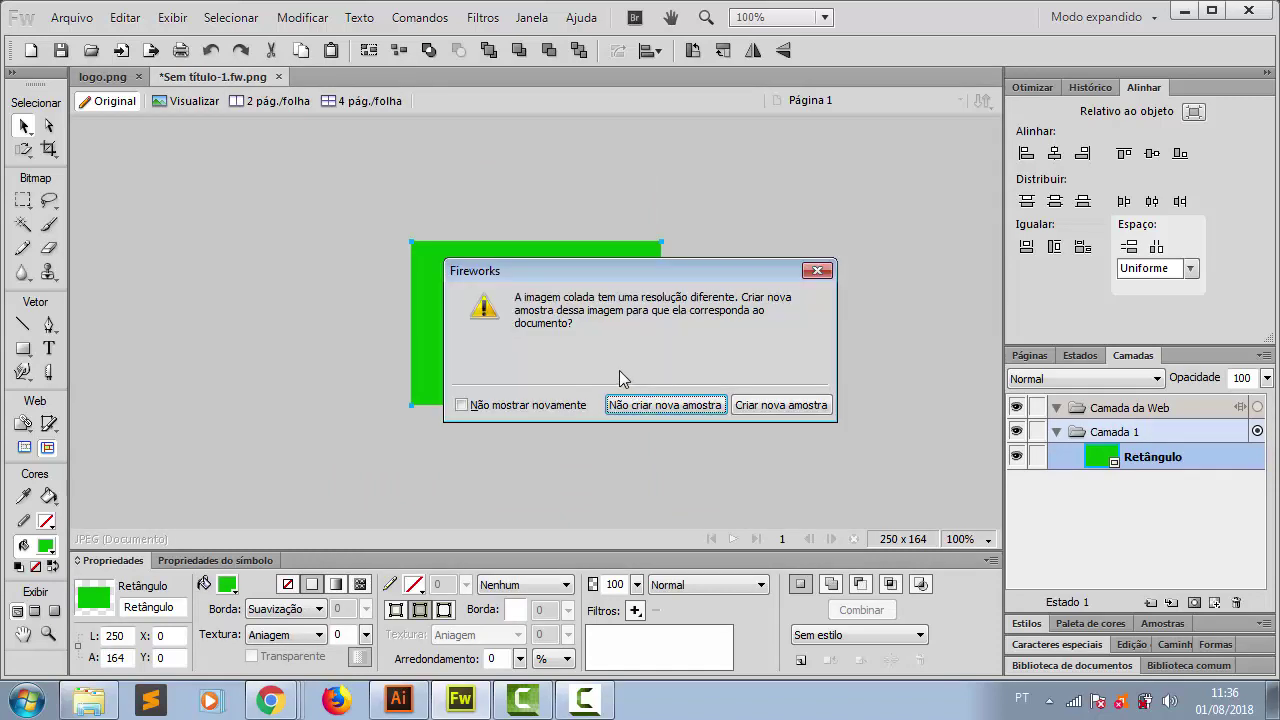
click(679, 410)
Scale the pasted illustration down until it fits inside the green rectangle
scroll(650, 396, down, 5)
drag(640, 428, 545, 330)
scroll(618, 350, up, 6)
scroll(618, 355, down, 1)
drag(580, 247, 561, 258)
Center the illustration horizontally and vertically on the green rectangle
shift+click(613, 294)
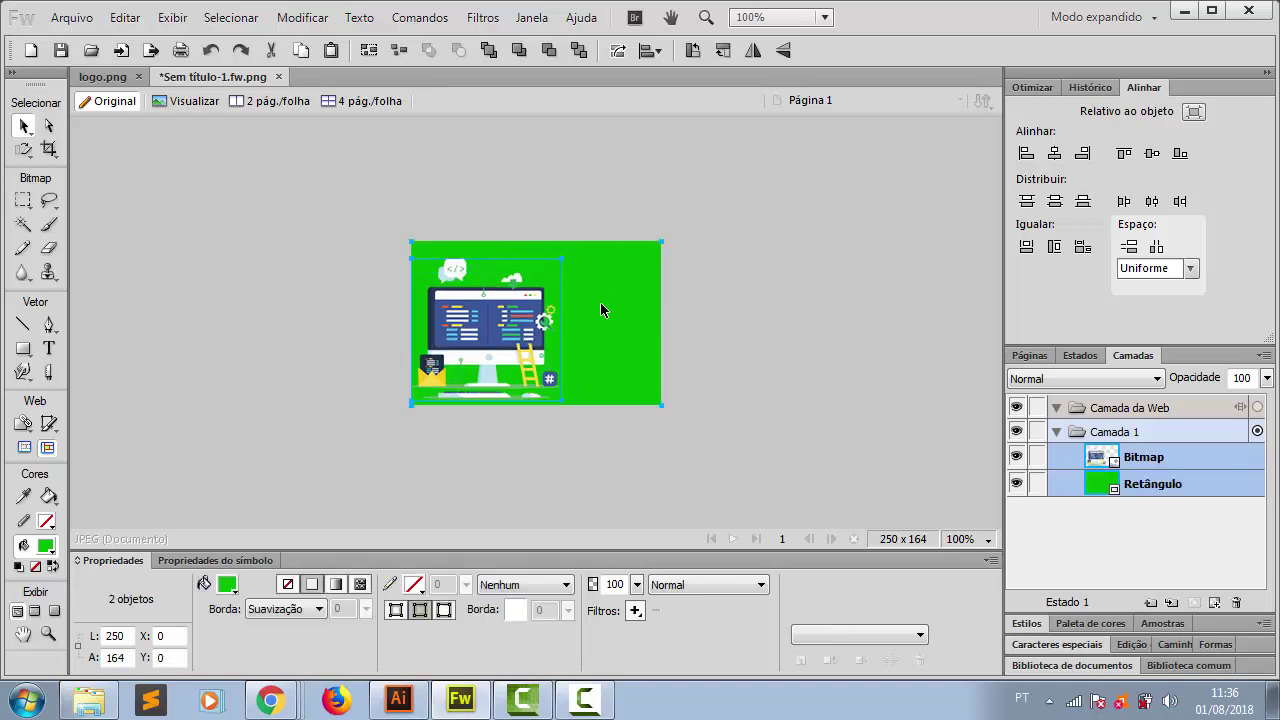
click(1055, 155)
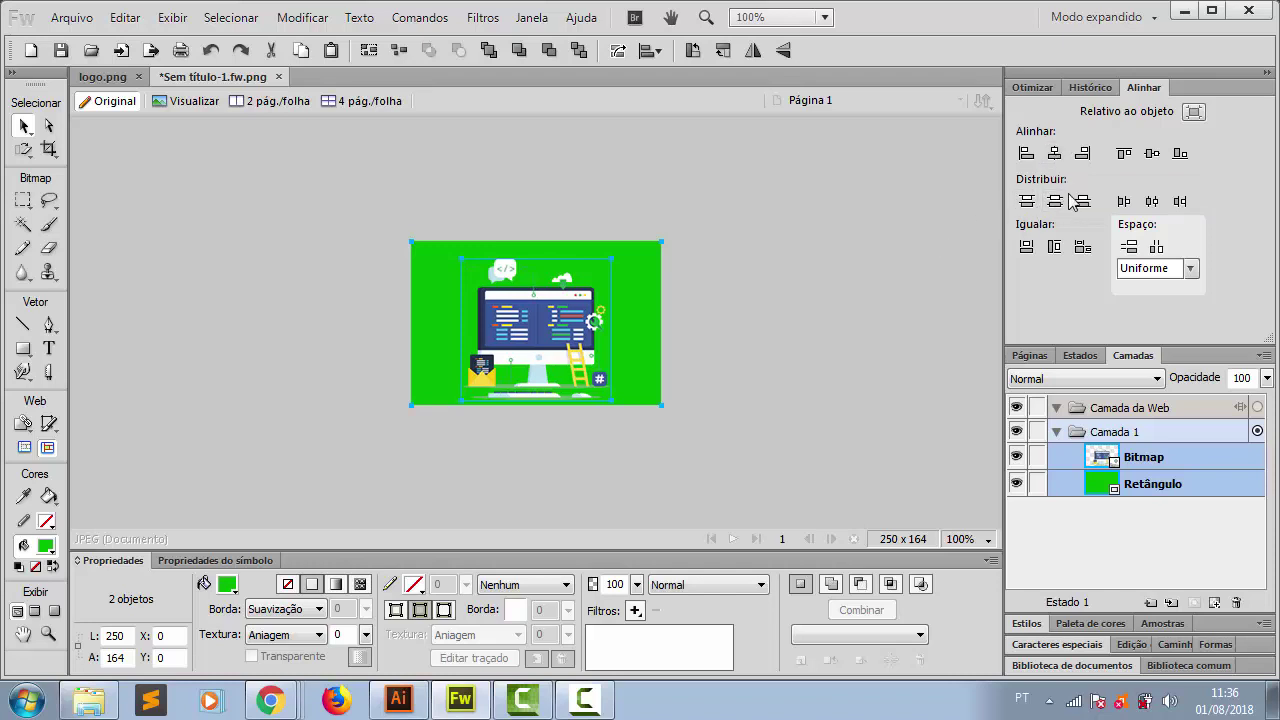
click(1152, 155)
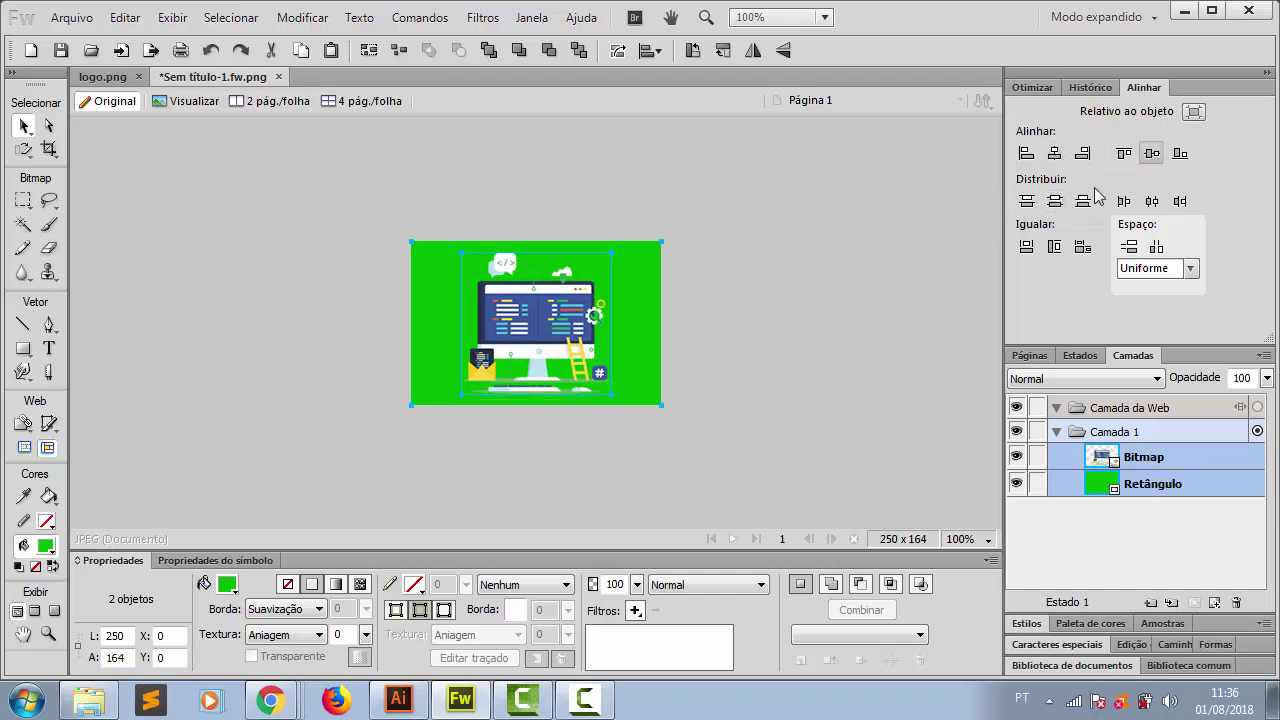
click(832, 304)
key(ctrl+equal)
key(ctrl+minus)
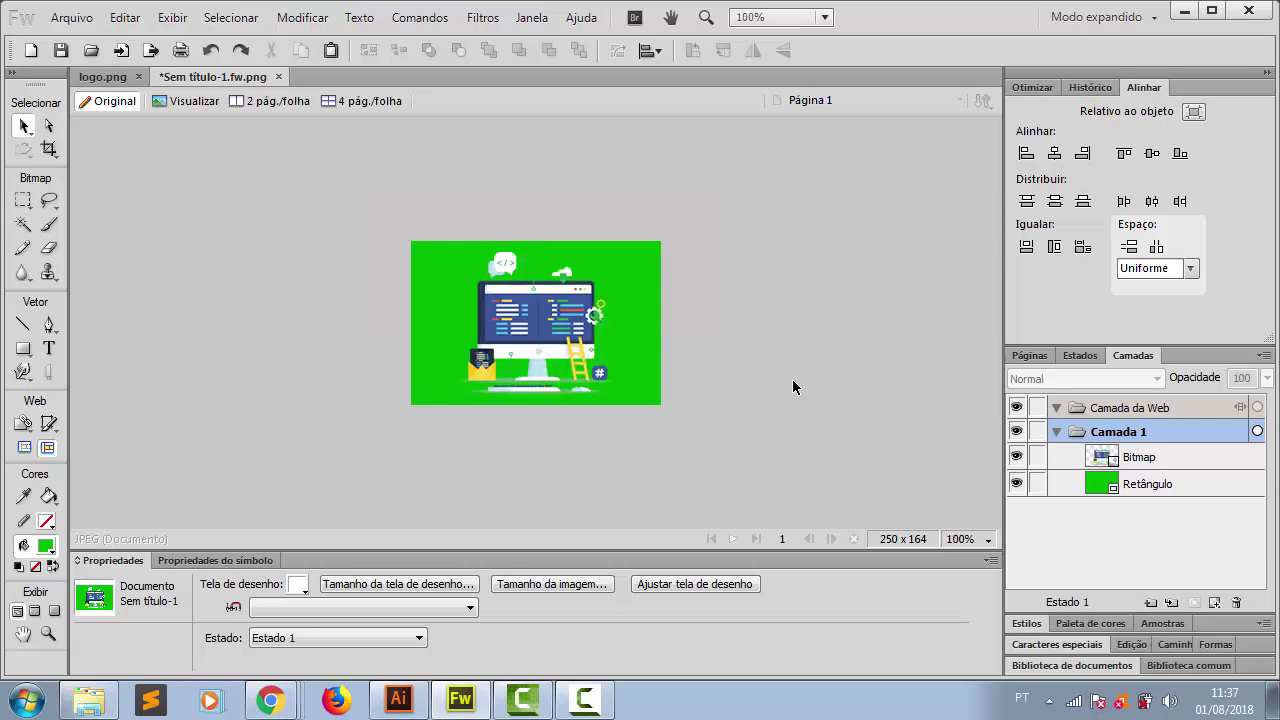
Export the composed image to the desktop as a JPEG named img 01
click(570, 318)
key(ctrl+shift+x)
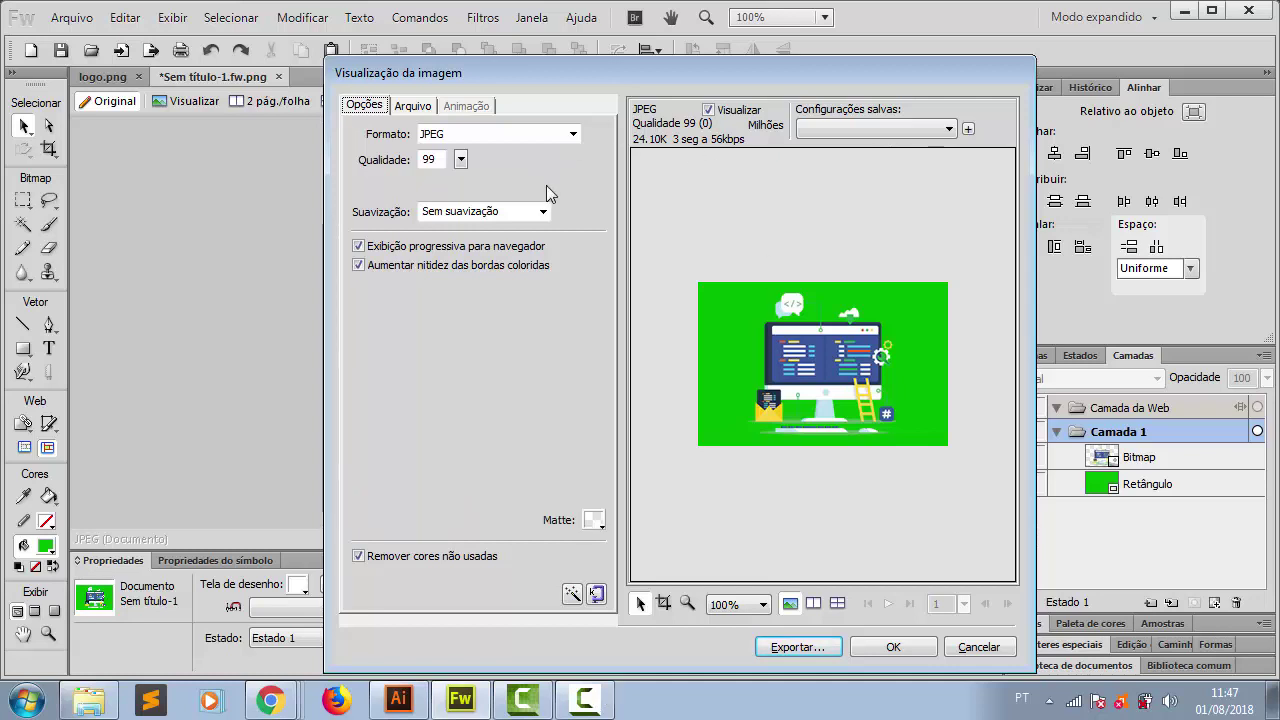
click(474, 134)
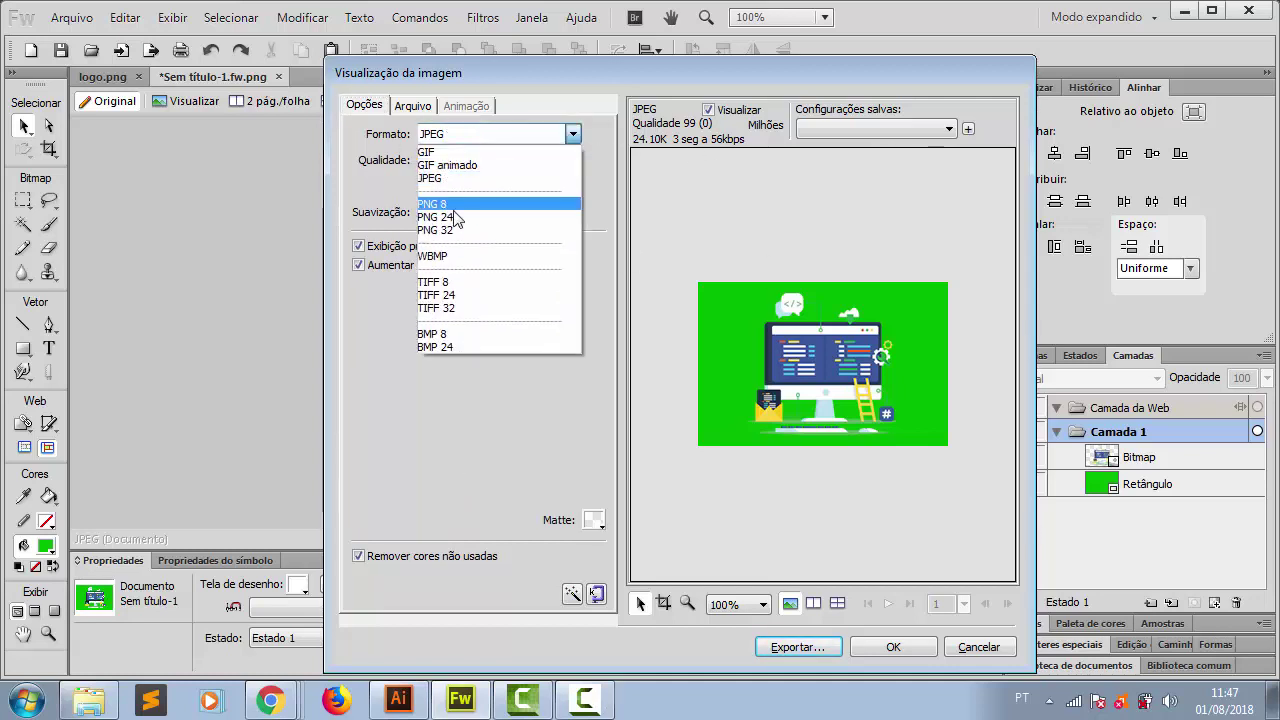
click(460, 178)
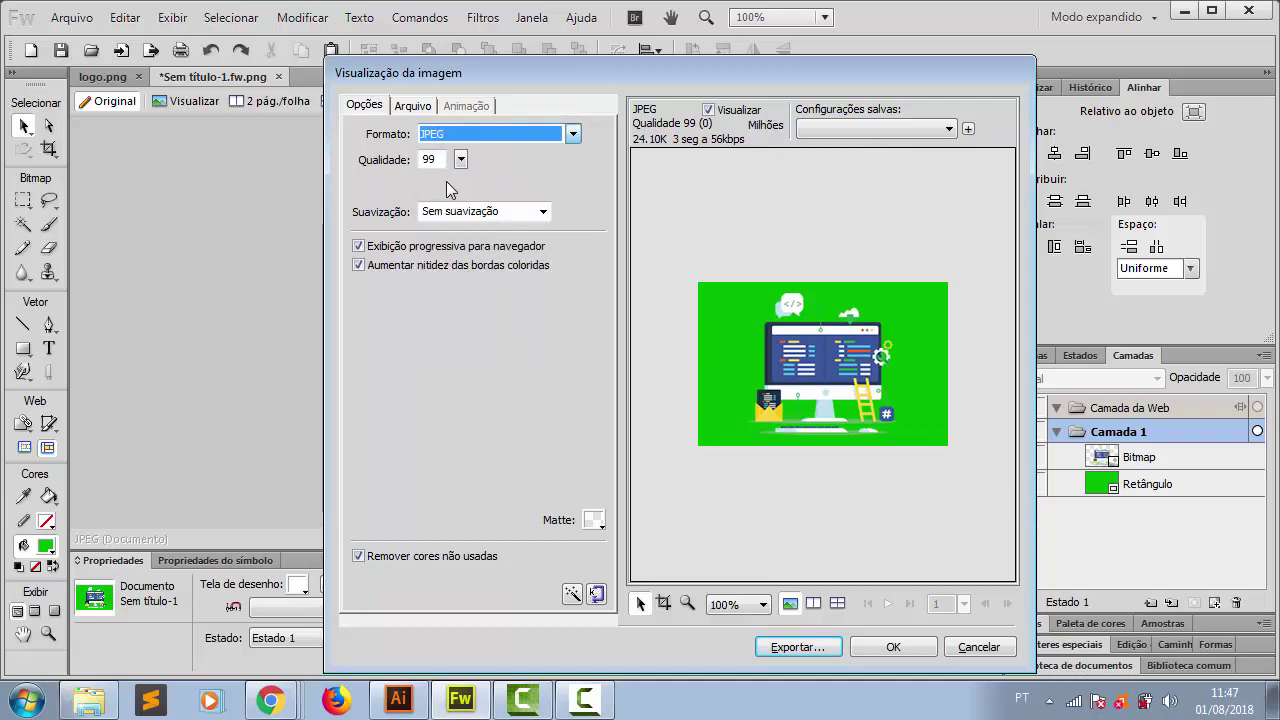
drag(460, 160, 470, 162)
click(796, 647)
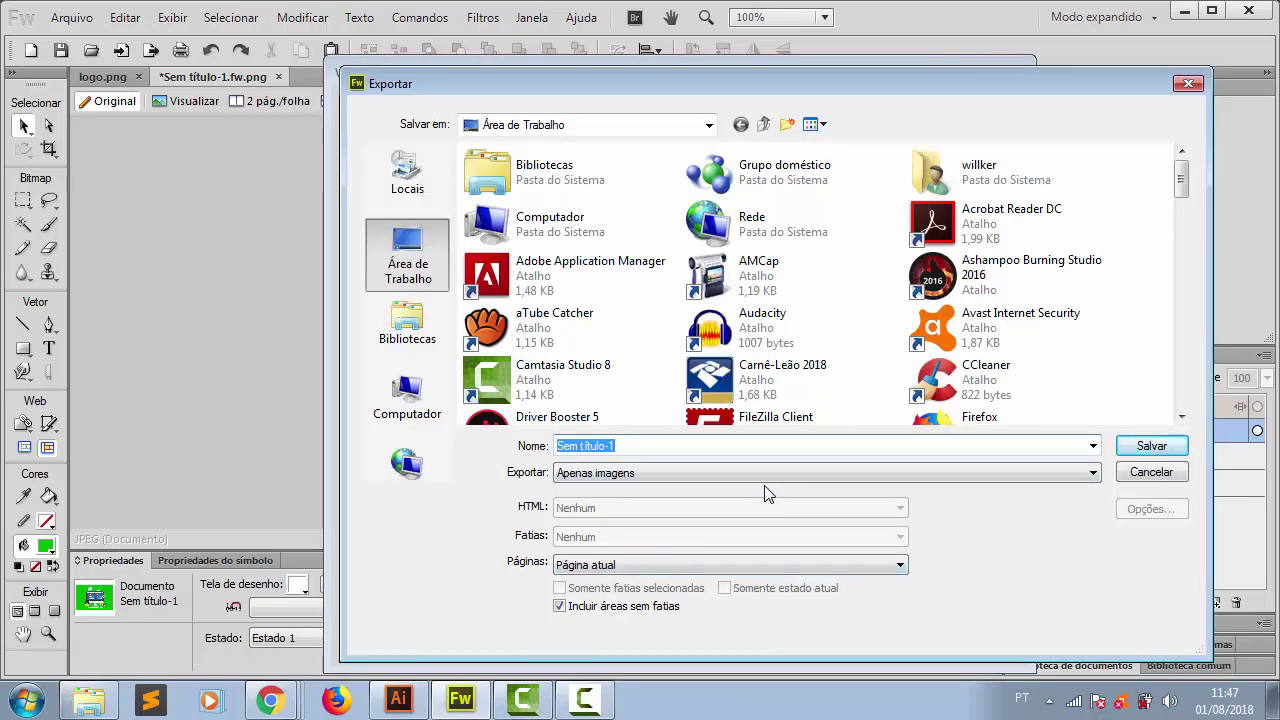
text(img 01)
key(Return)
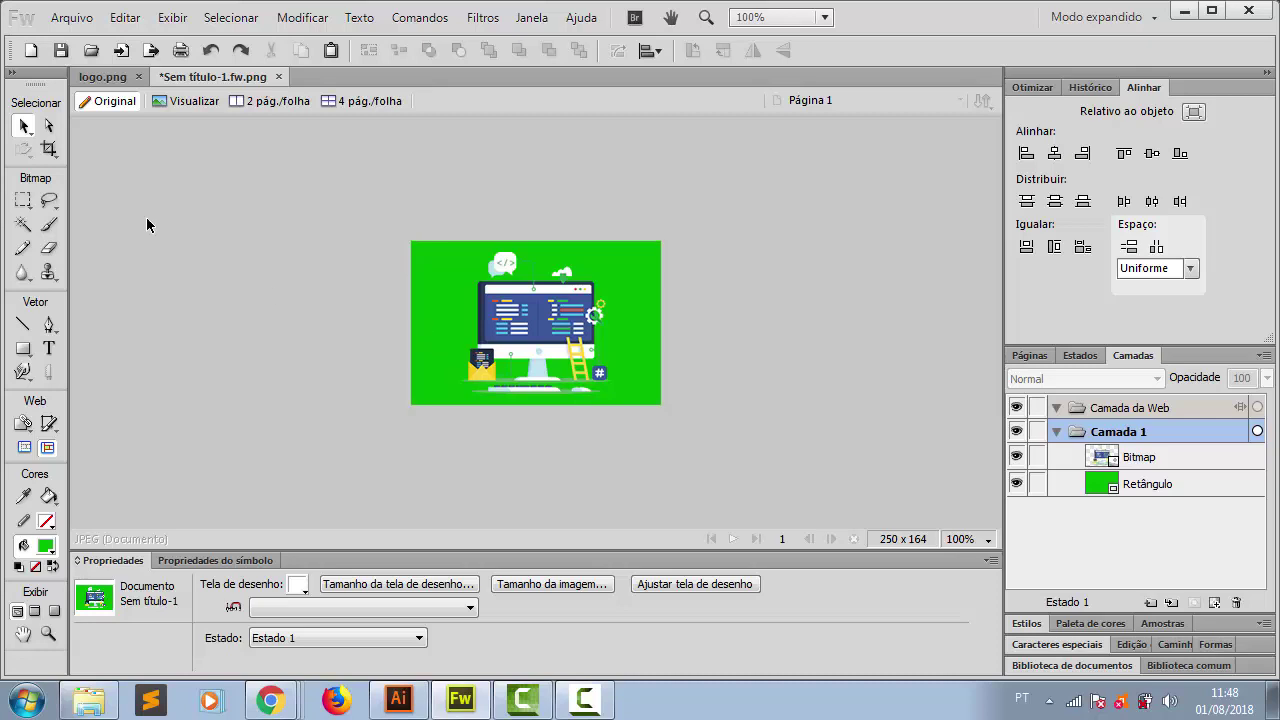
Create a second new document of 650 x 350 px with a white canvas
click(30, 50)
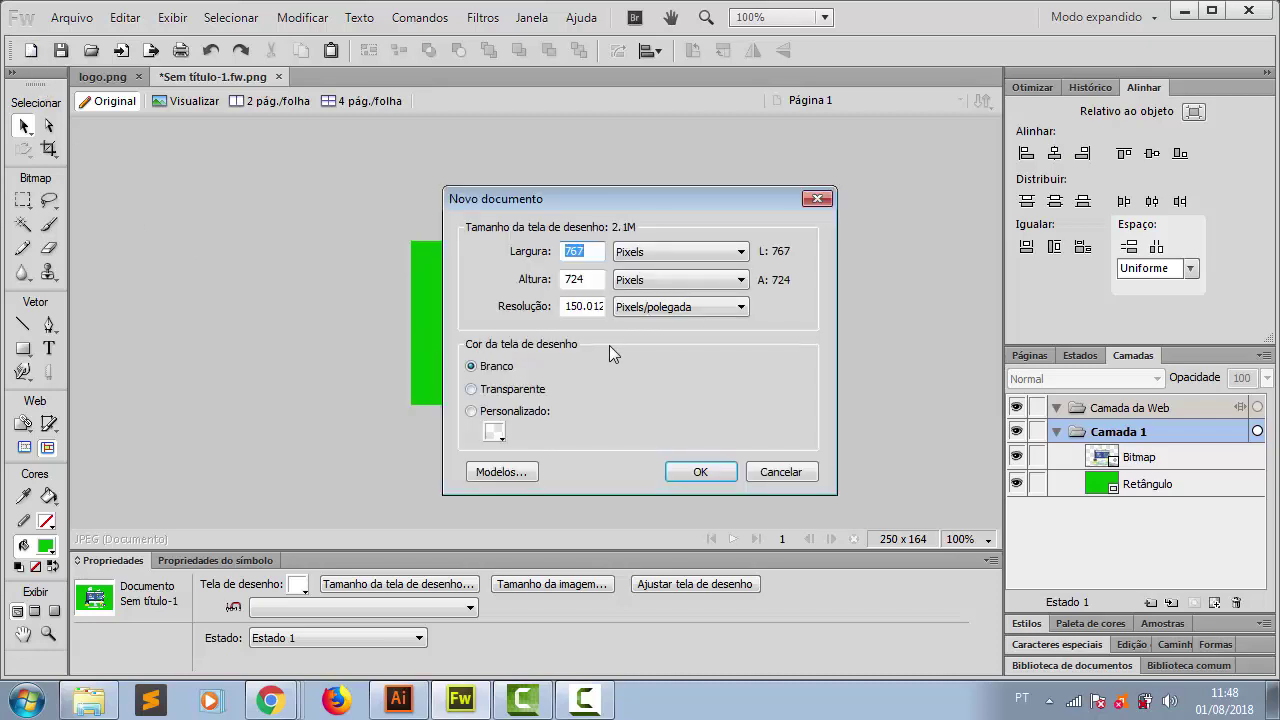
text(650)
key(Tab)
text(350)
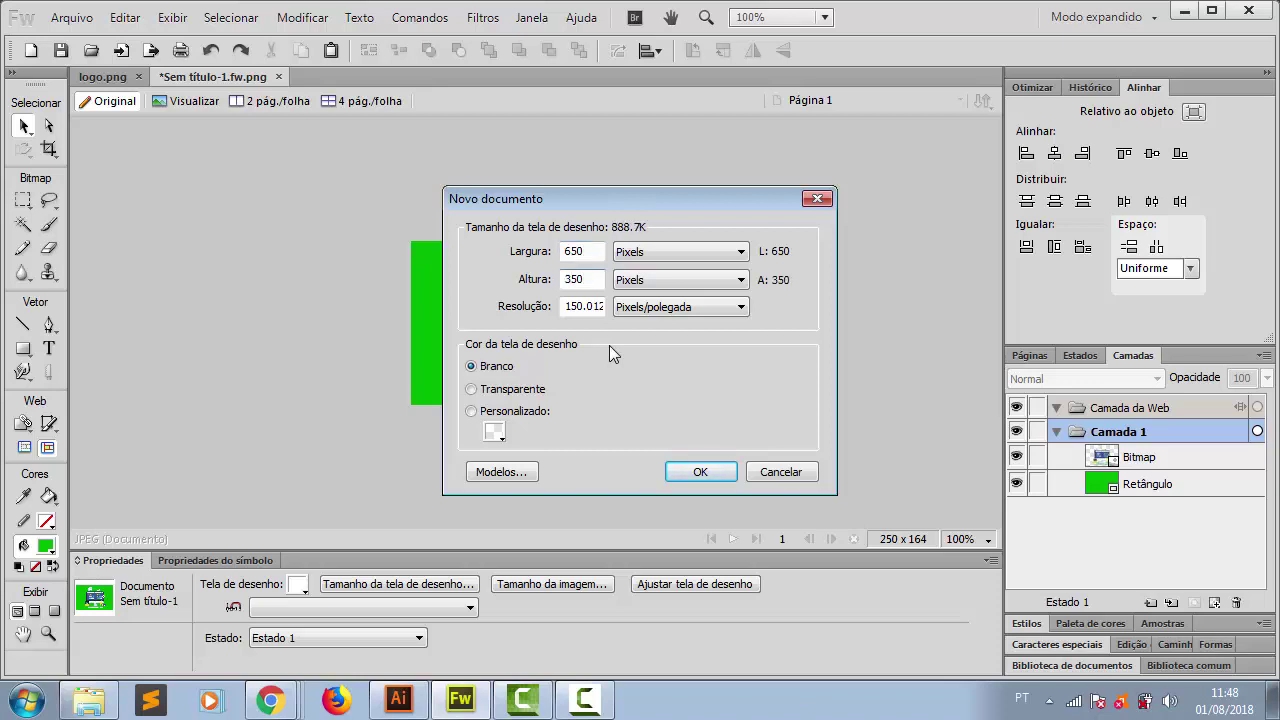
click(701, 470)
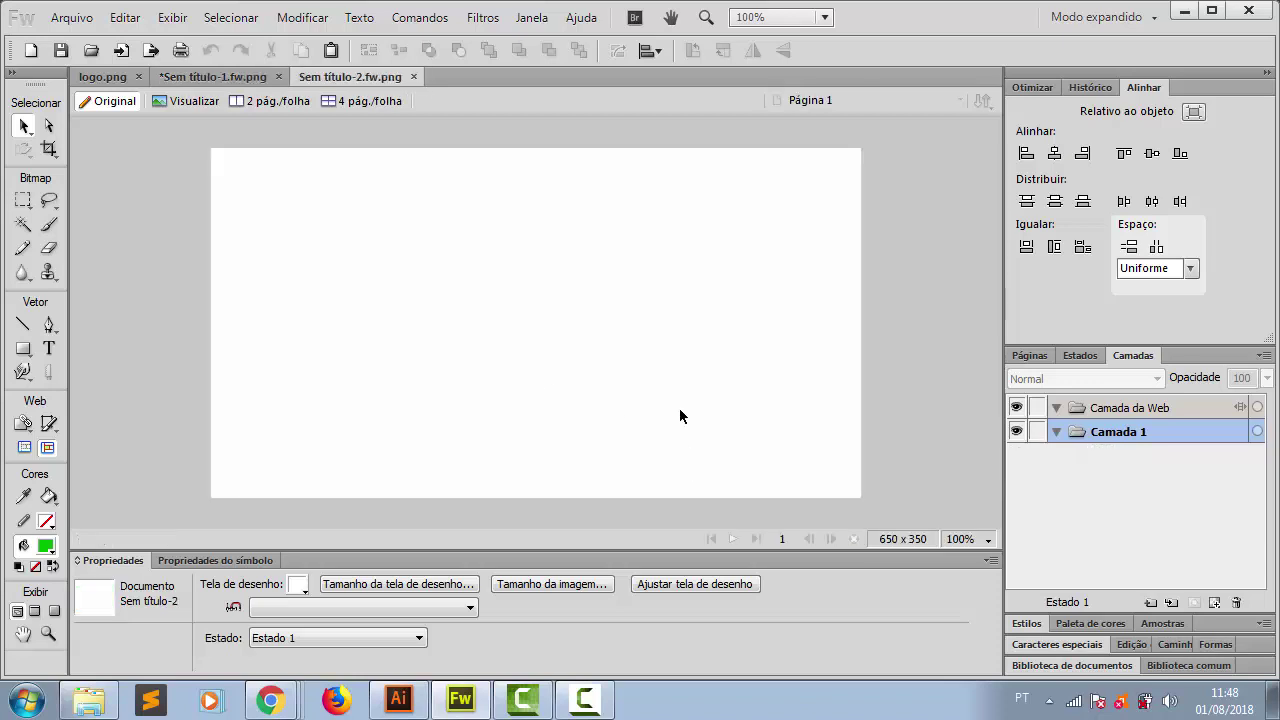
Copy the green rectangle from the 250 x 164 document into the 650 x 350 one and stretch it over the whole canvas
click(224, 76)
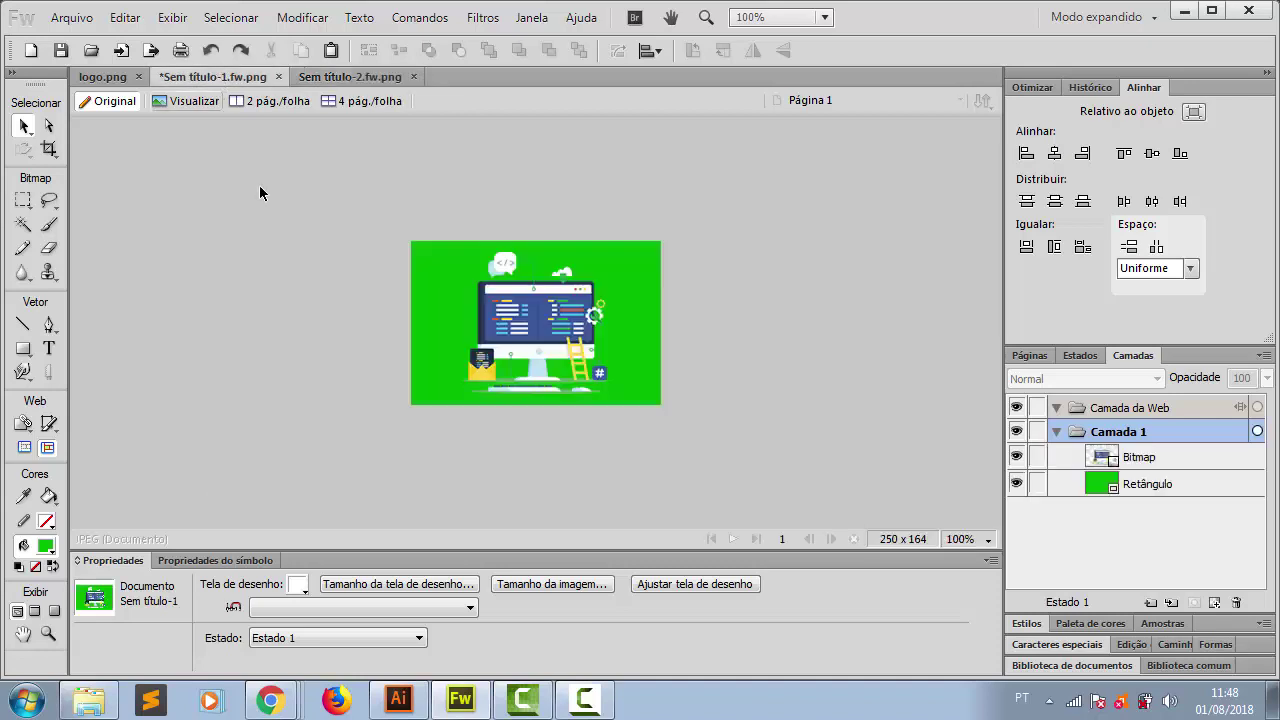
click(437, 265)
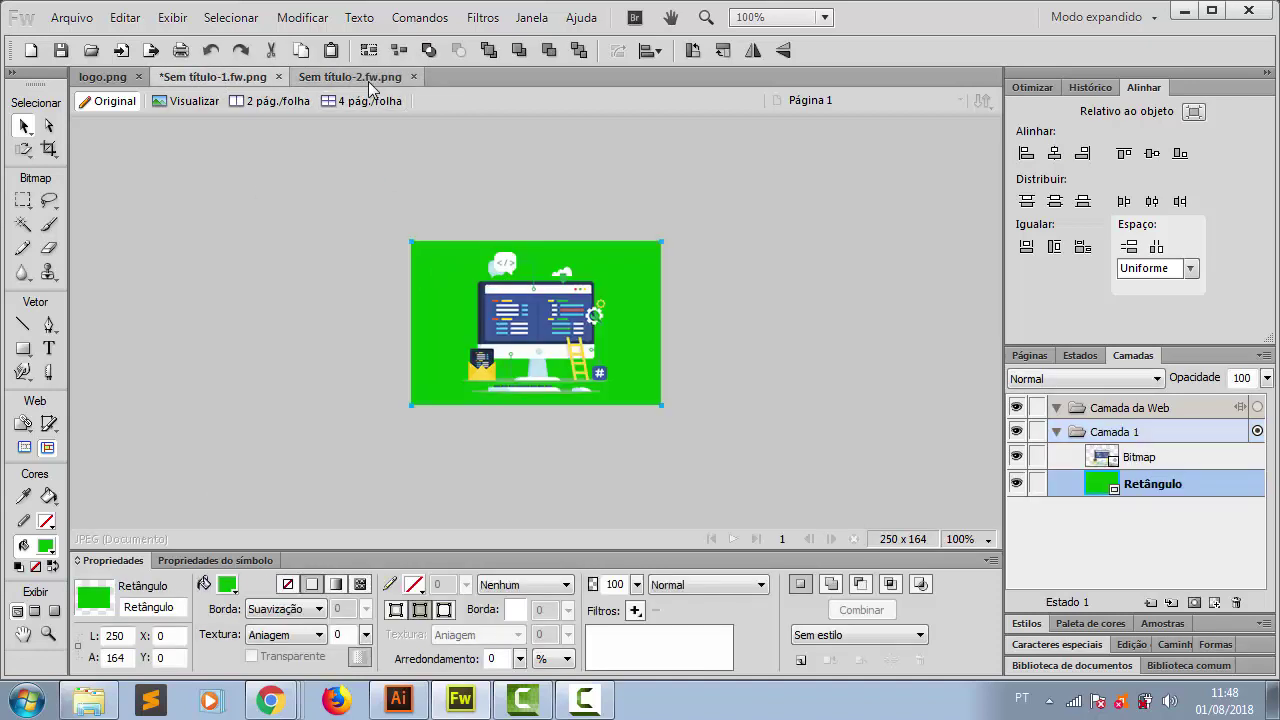
click(368, 80)
key(ctrl+v)
click(630, 405)
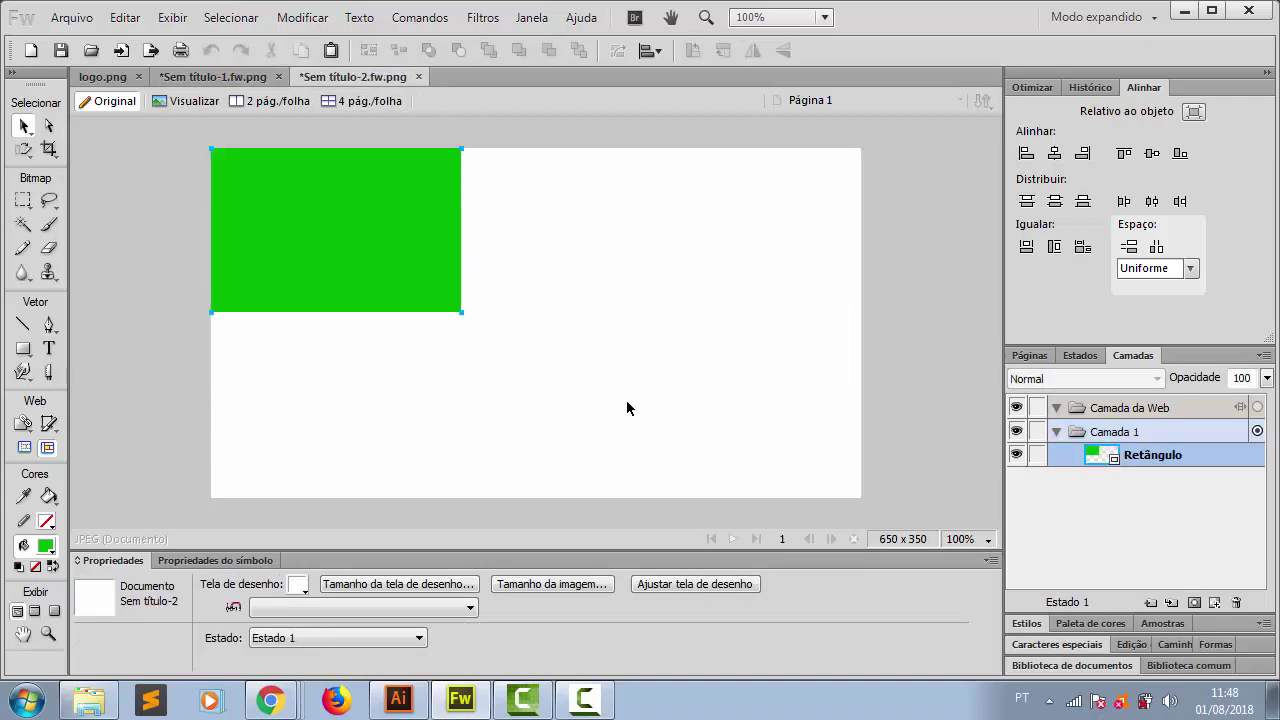
drag(461, 311, 862, 497)
click(911, 352)
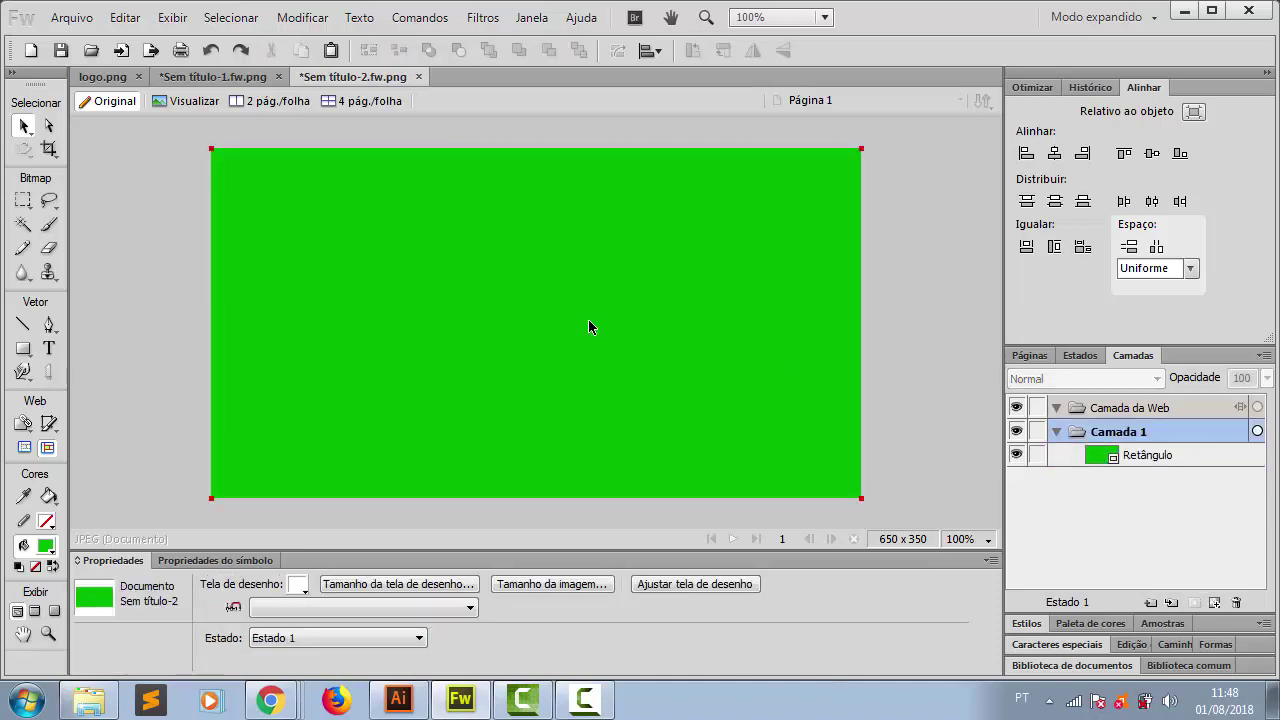
Copy the illustration from logo.png into the 650 x 350 document and scale it down to about 325 x 307 px
click(103, 76)
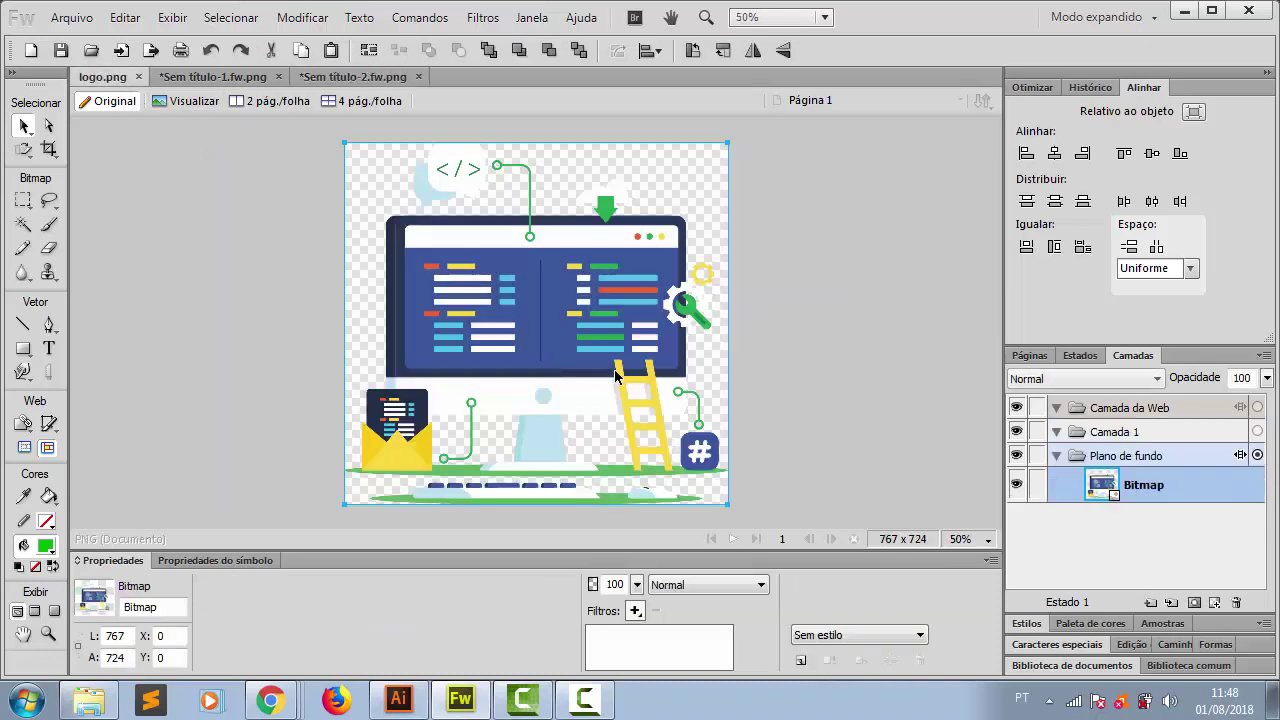
key(ctrl+c)
click(400, 77)
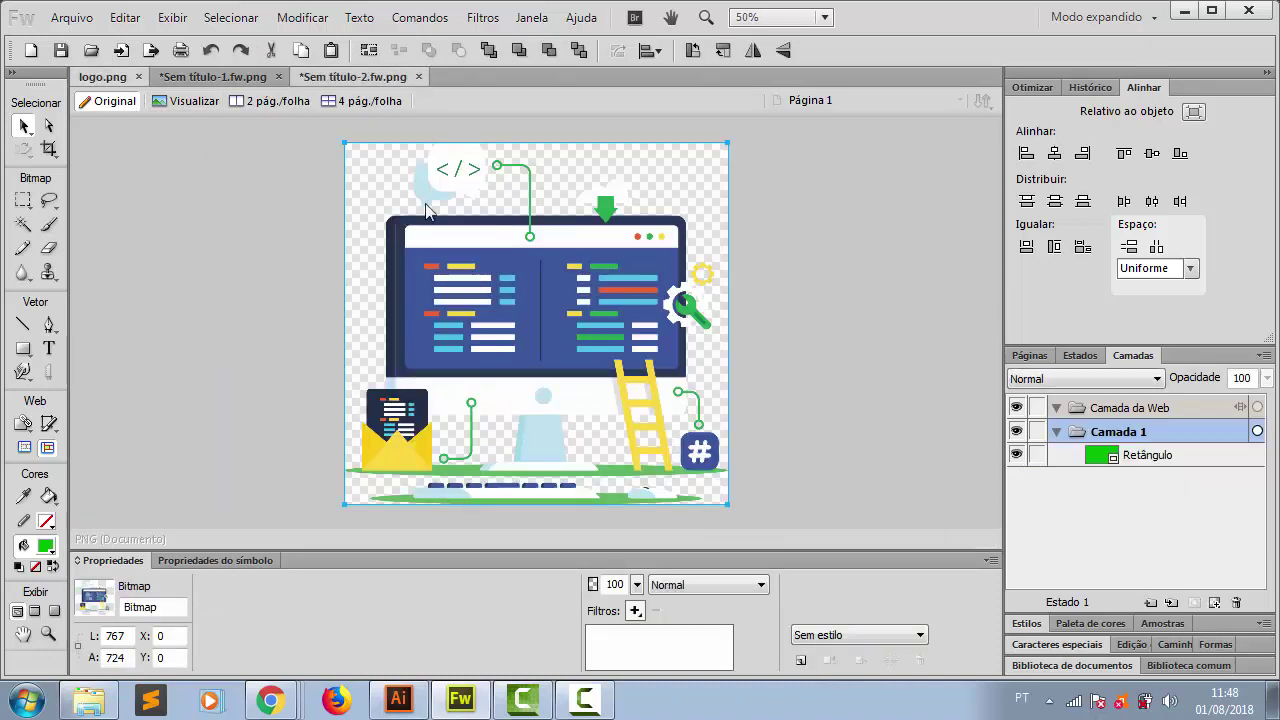
key(ctrl+v)
key(ctrl+minus)
key(ctrl+minus)
key(ctrl+minus)
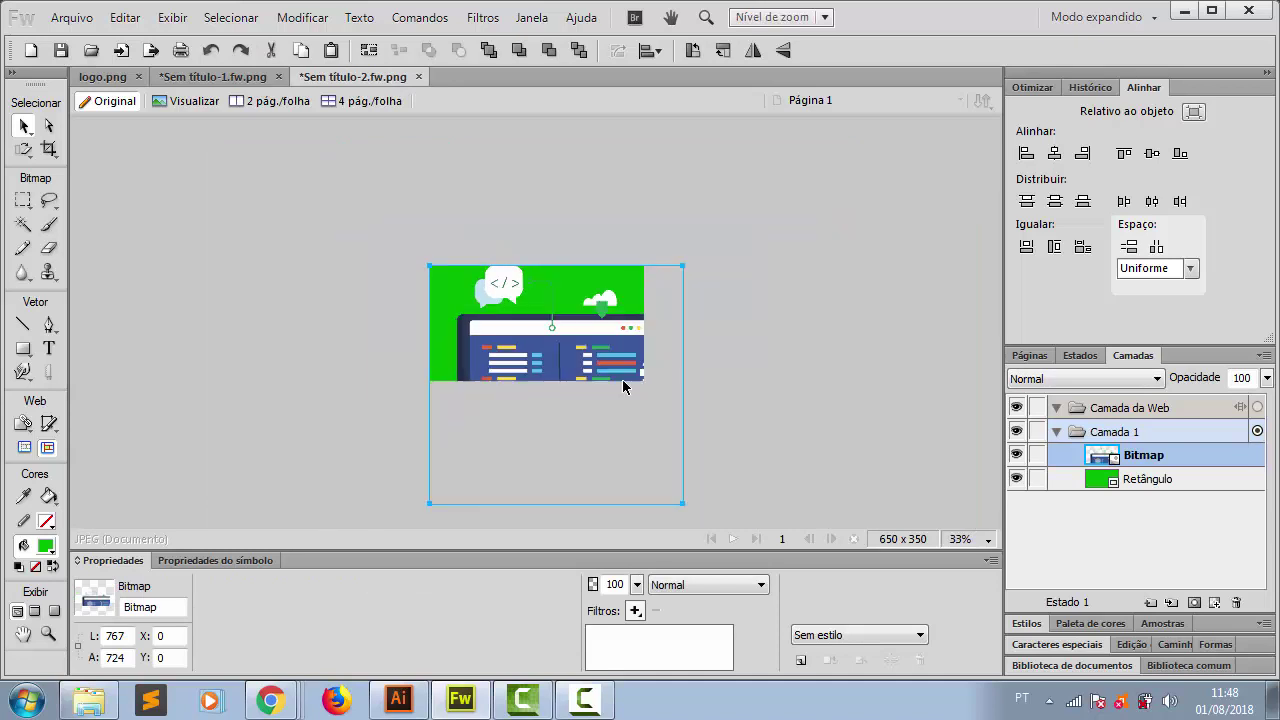
drag(686, 505, 547, 322)
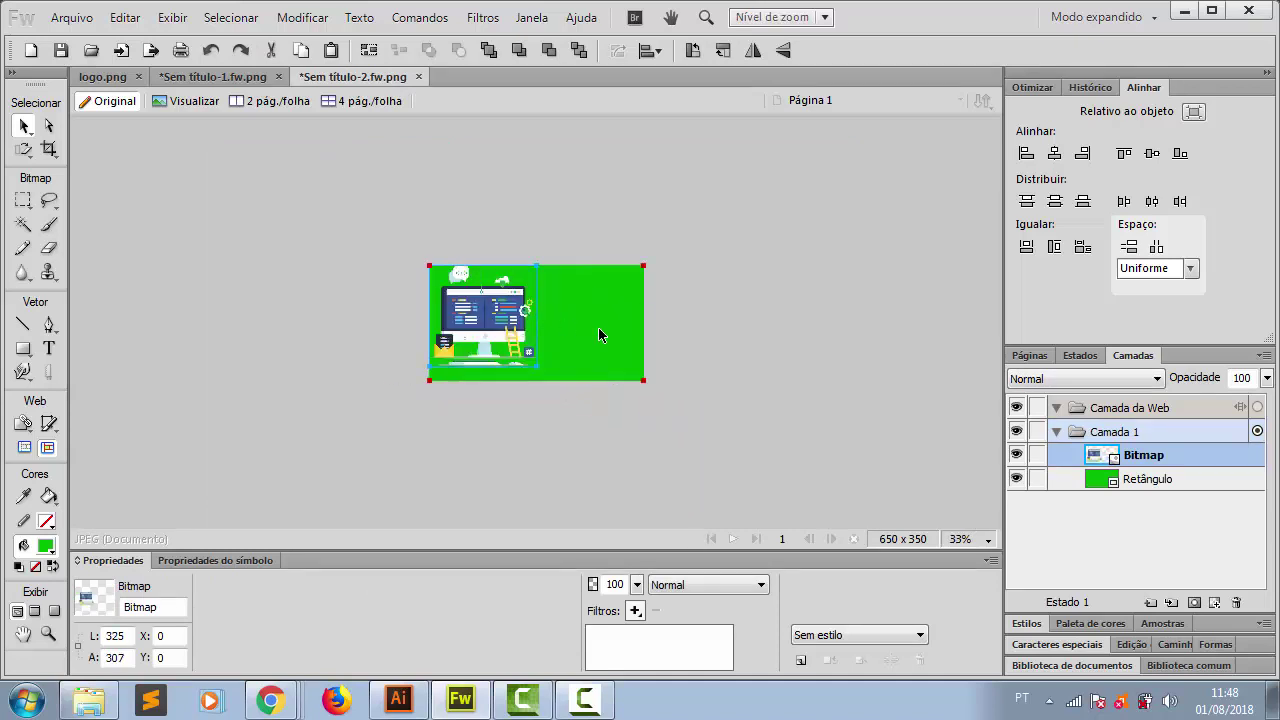
Center the illustration horizontally and vertically on the large green rectangle
key(ctrl+a)
key(ctrl+1)
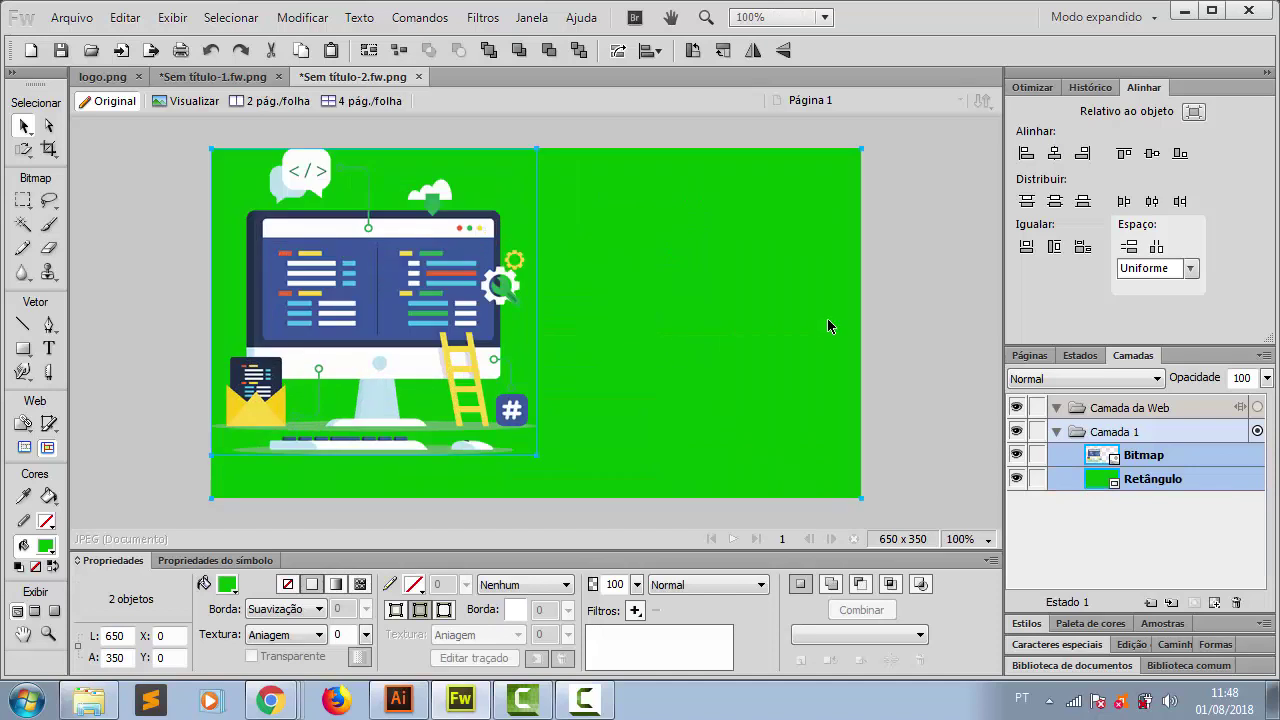
click(1054, 153)
click(1152, 153)
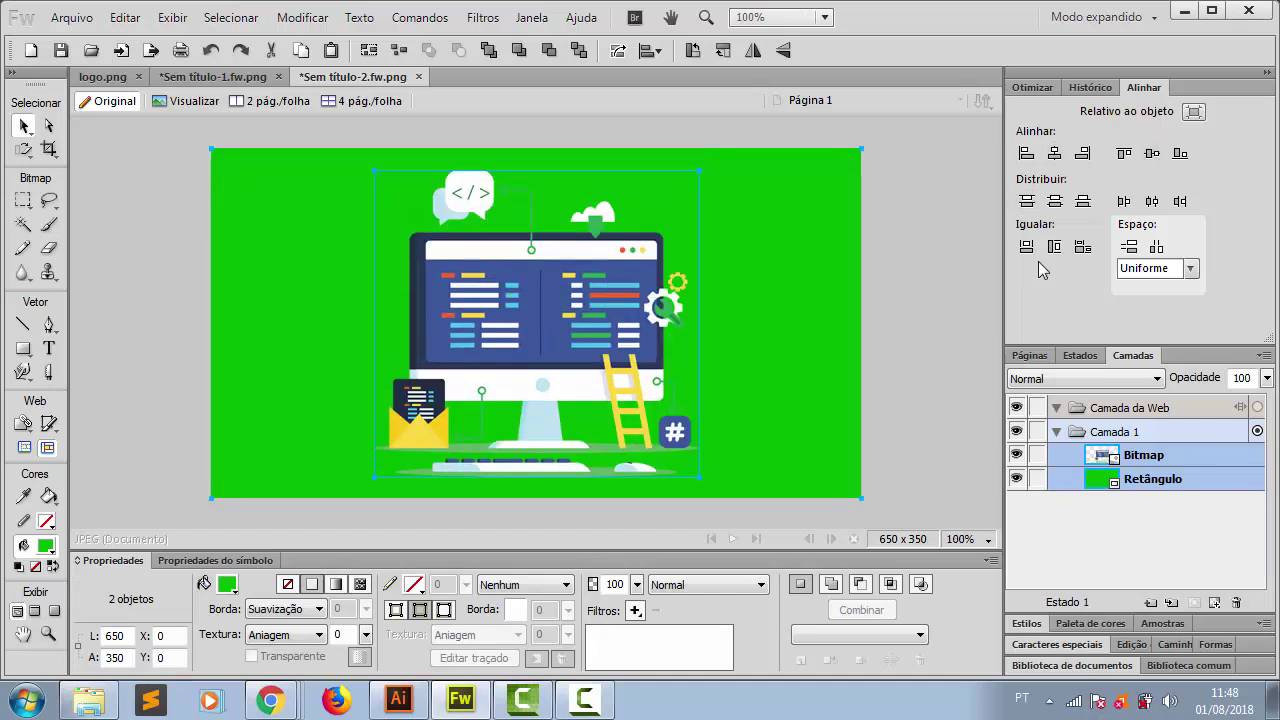
click(898, 278)
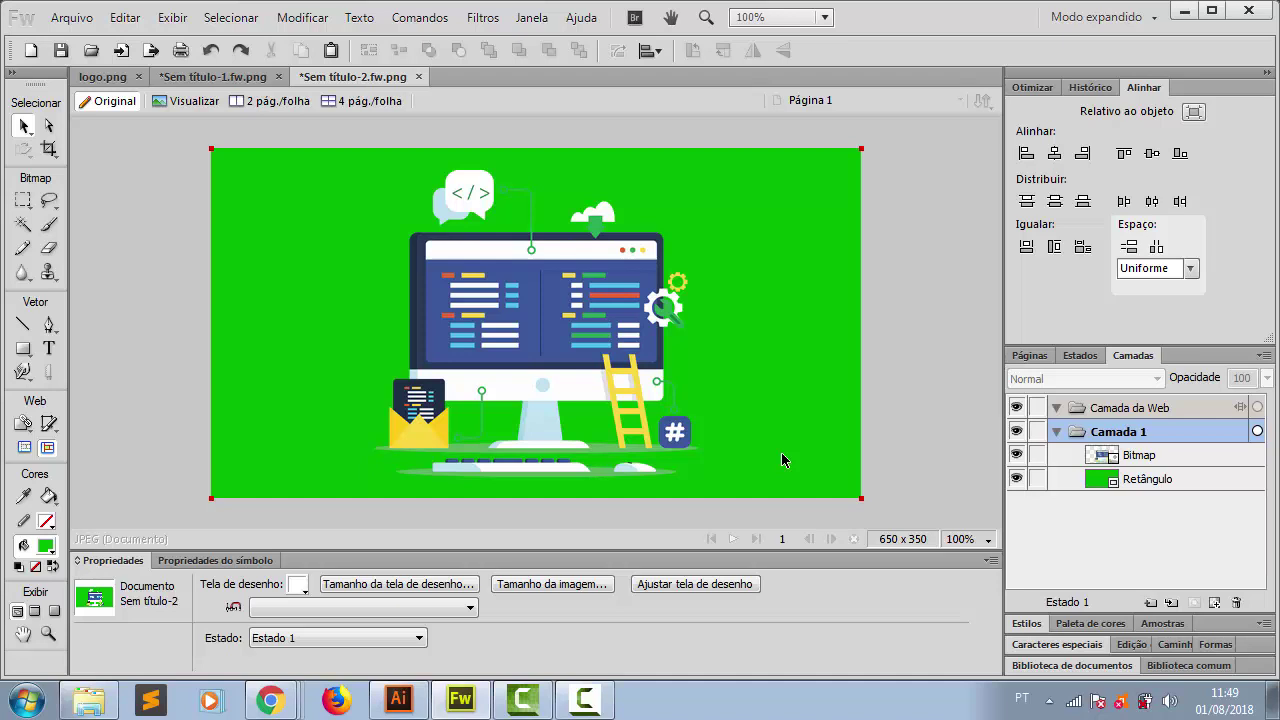
Open the simbolo logo image from the blog folder inside "backup área de trabalho" on drive M:
click(78, 20)
click(100, 85)
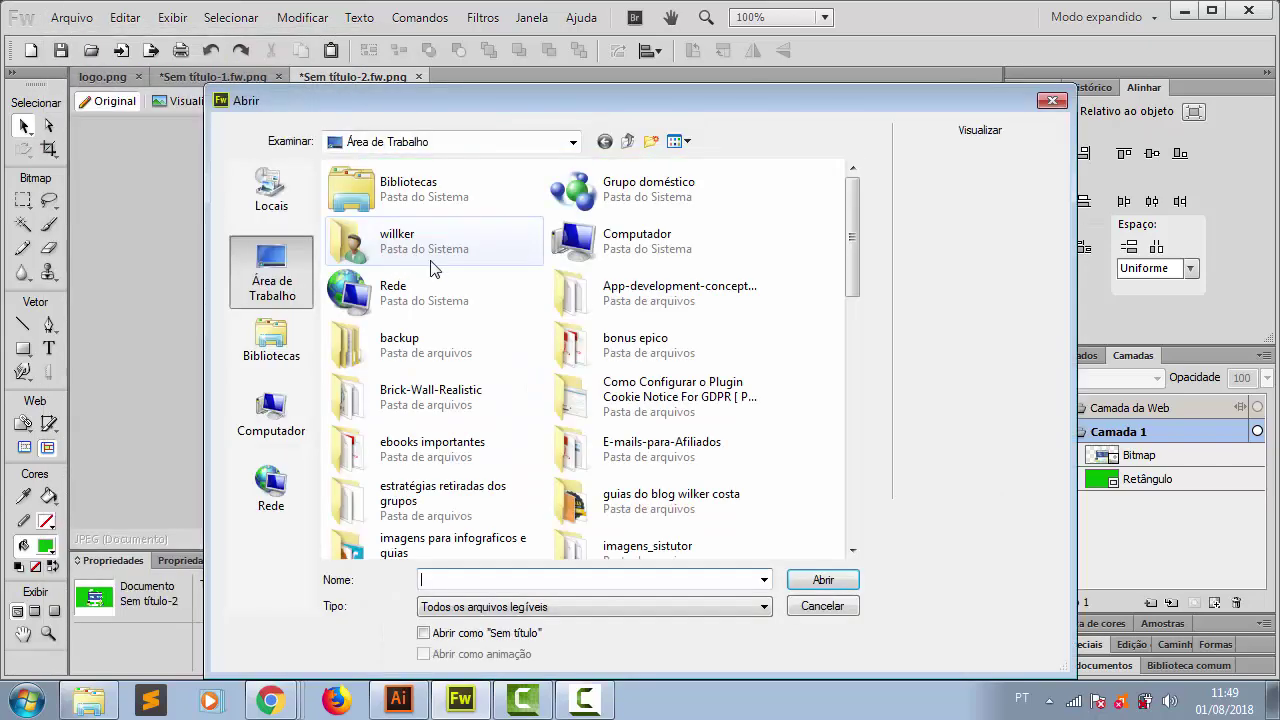
click(268, 440)
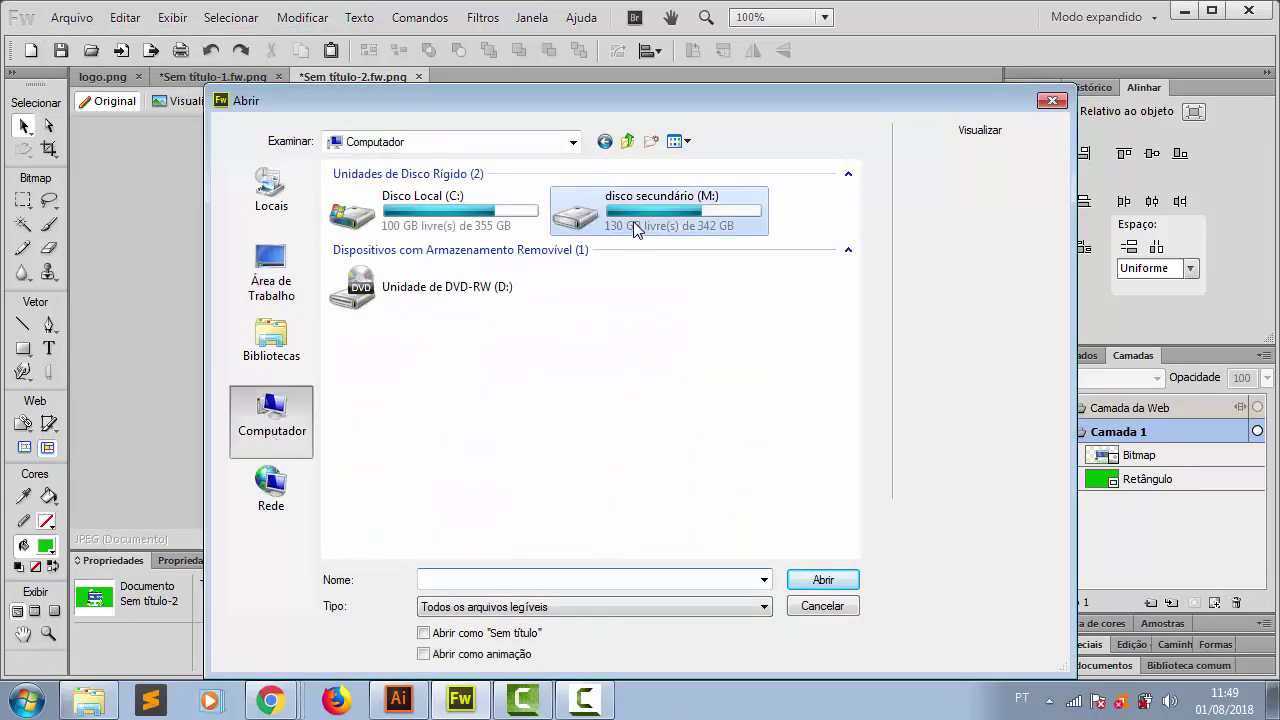
double_click(634, 229)
double_click(406, 214)
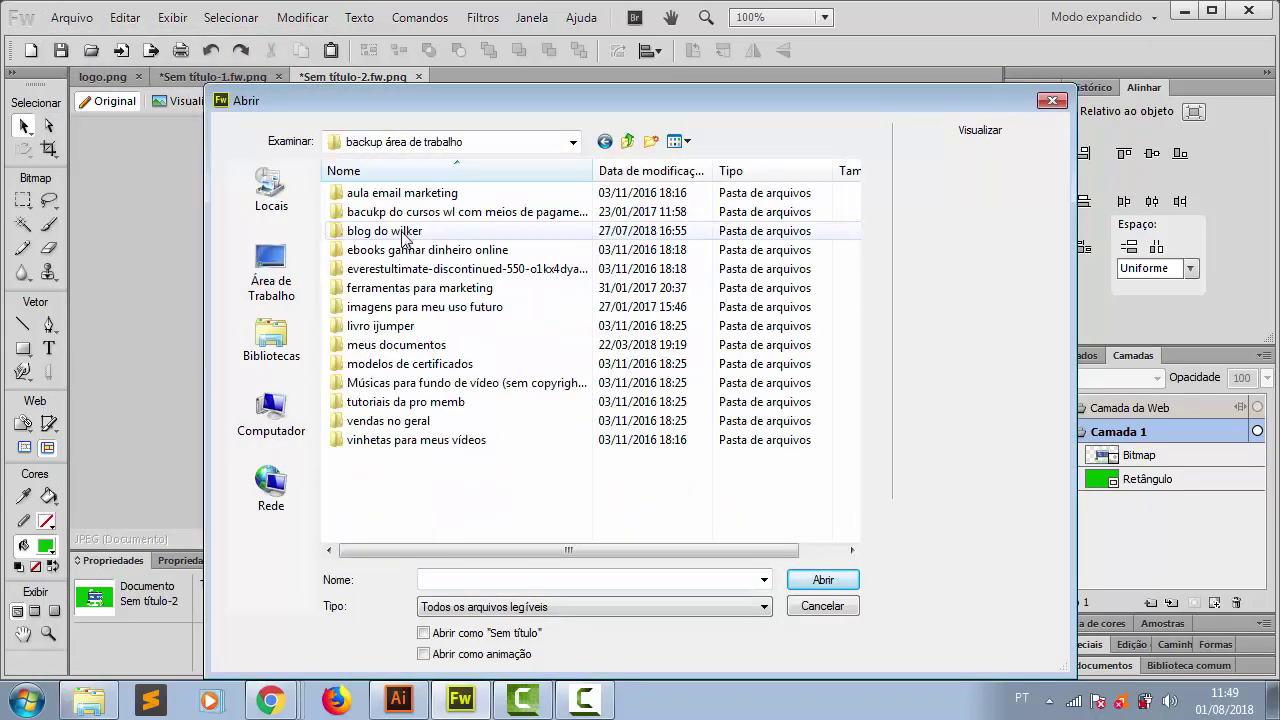
double_click(403, 234)
click(560, 582)
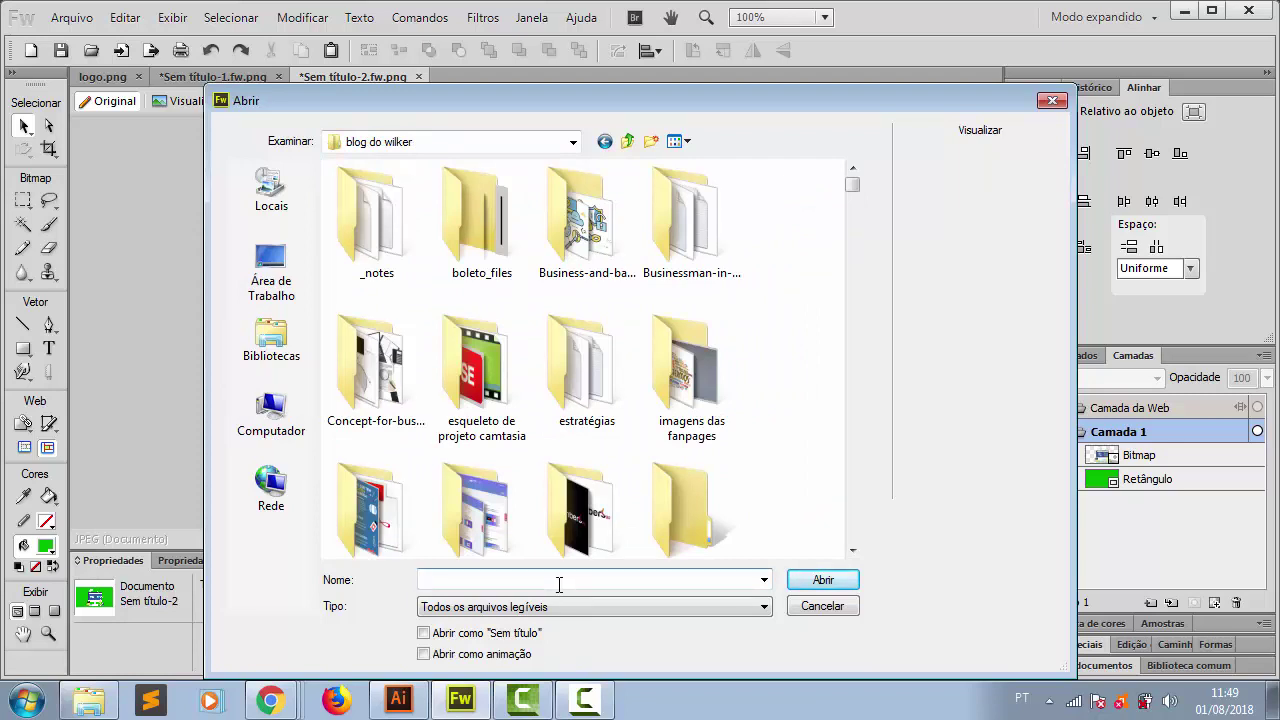
text(sim)
key(Down)
key(Down)
key(Down)
key(Return)
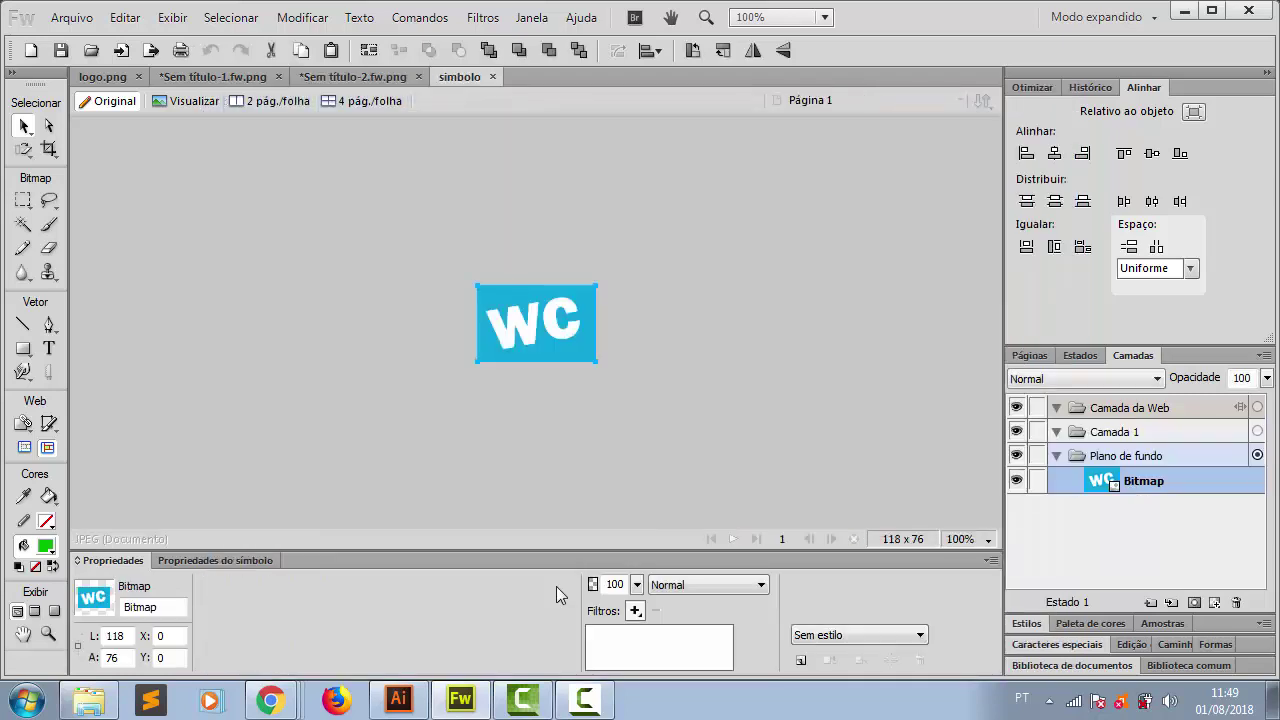
Paste the WC logo into the 650 x 350 document without resampling and place it near the lower-right corner at about 94 x 61 px
click(353, 77)
key(ctrl+v)
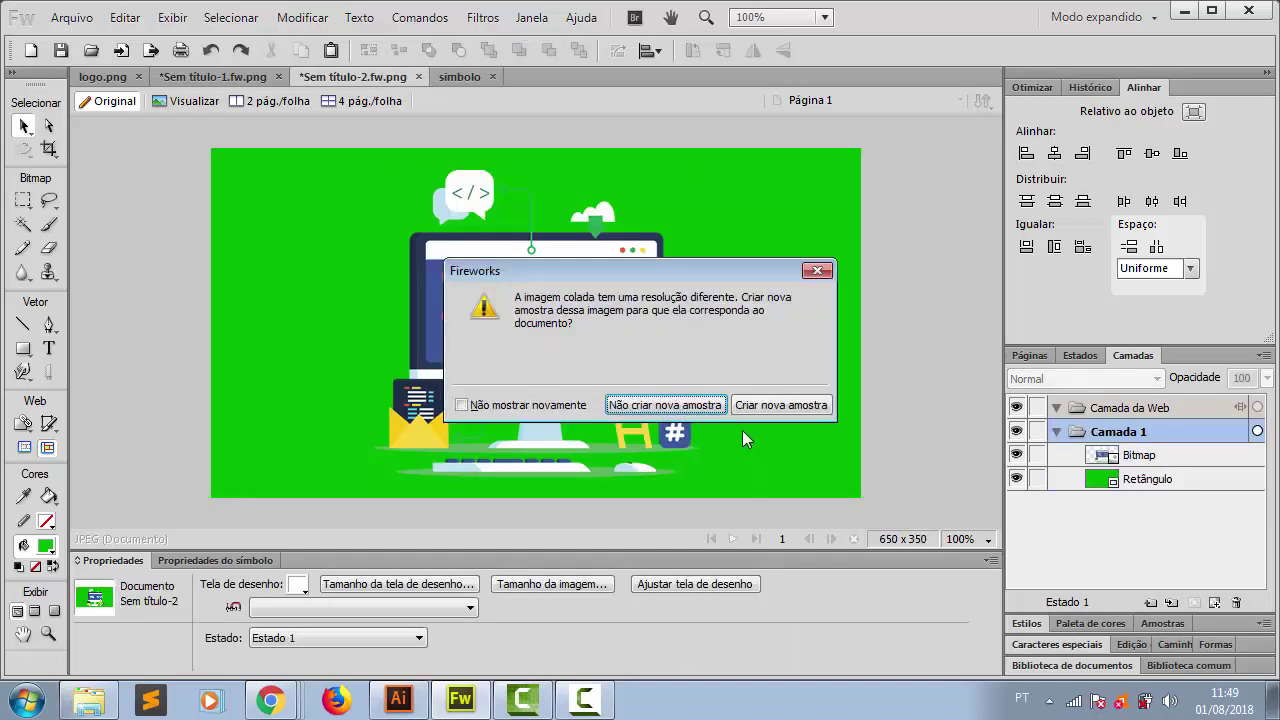
click(680, 408)
drag(321, 209, 820, 461)
Set the WC logo's opacity to 80 and deselect it
double_click(614, 584)
text(80)
key(Return)
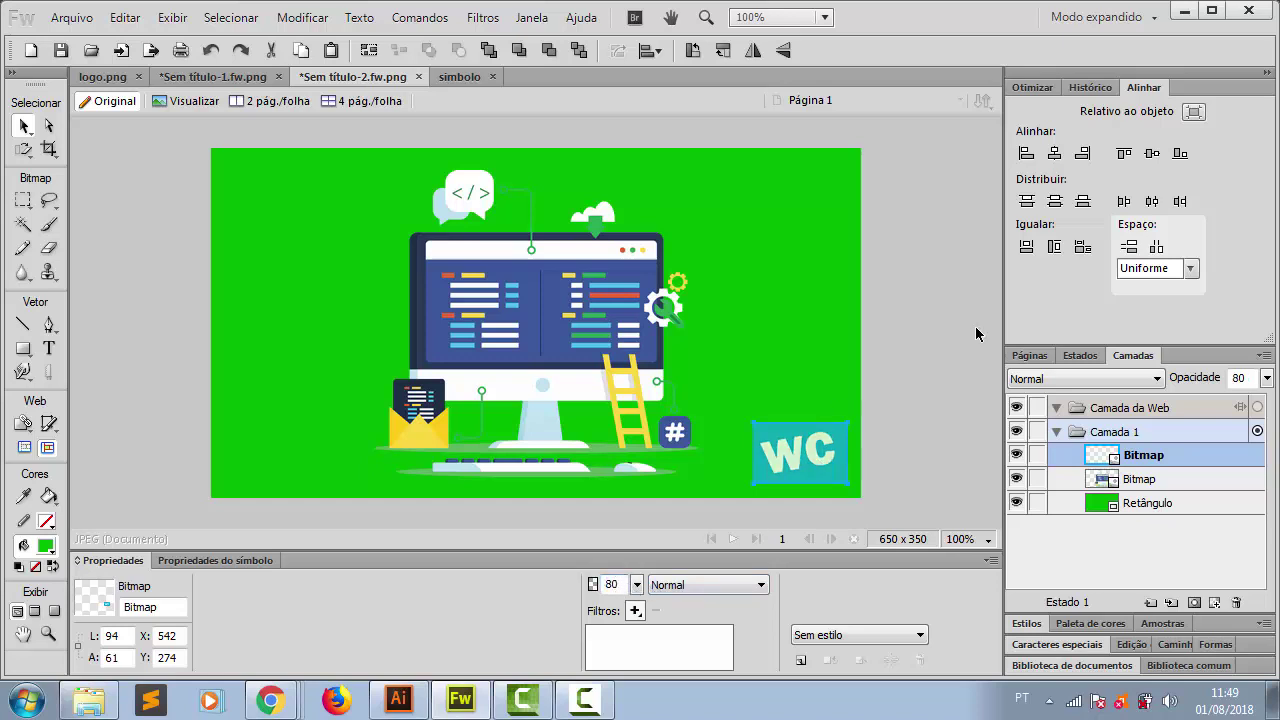
click(913, 397)
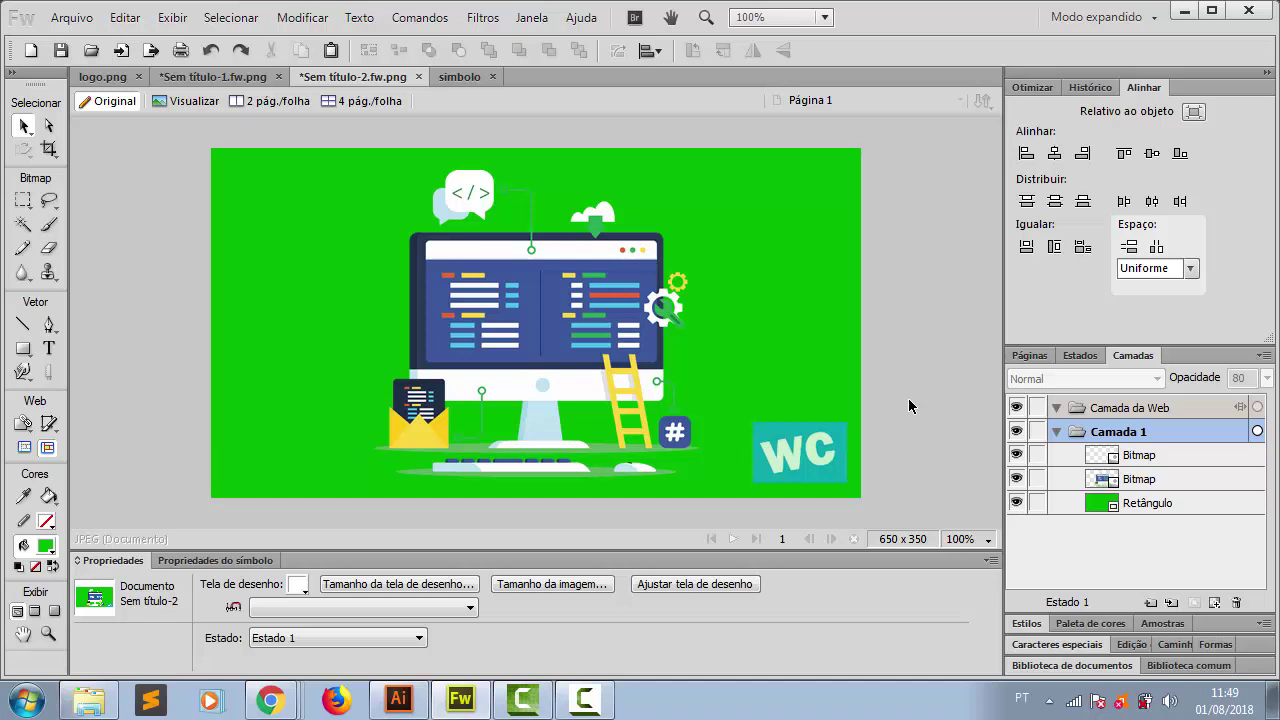
Export the 650 x 350 composition to the desktop as a JPEG named img 02
key(ctrl+shift+x)
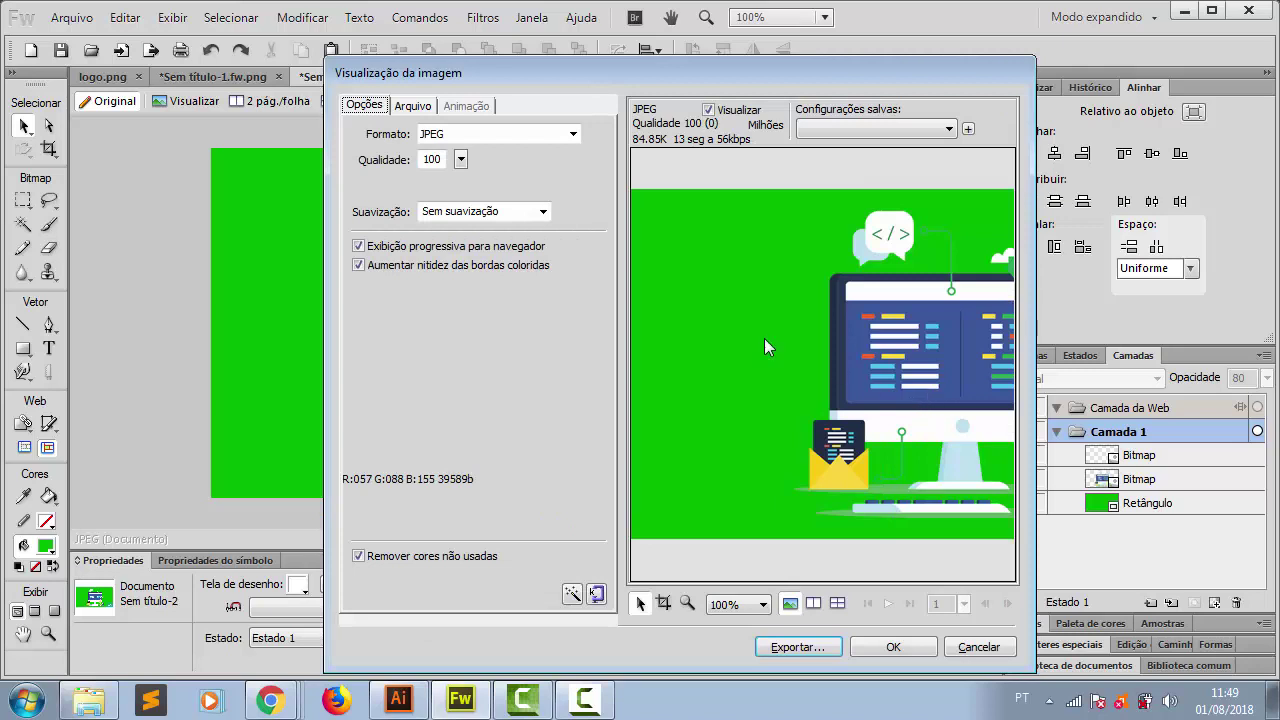
click(795, 645)
text(img )
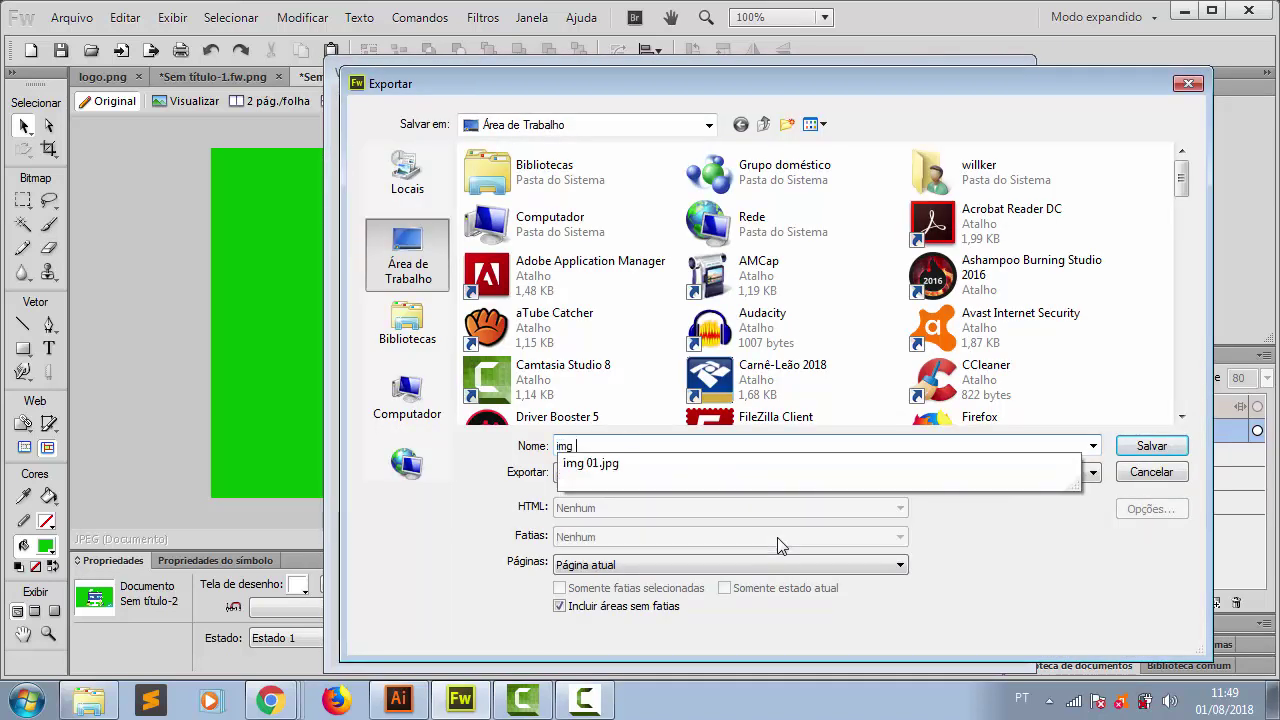
text(02)
key(Return)
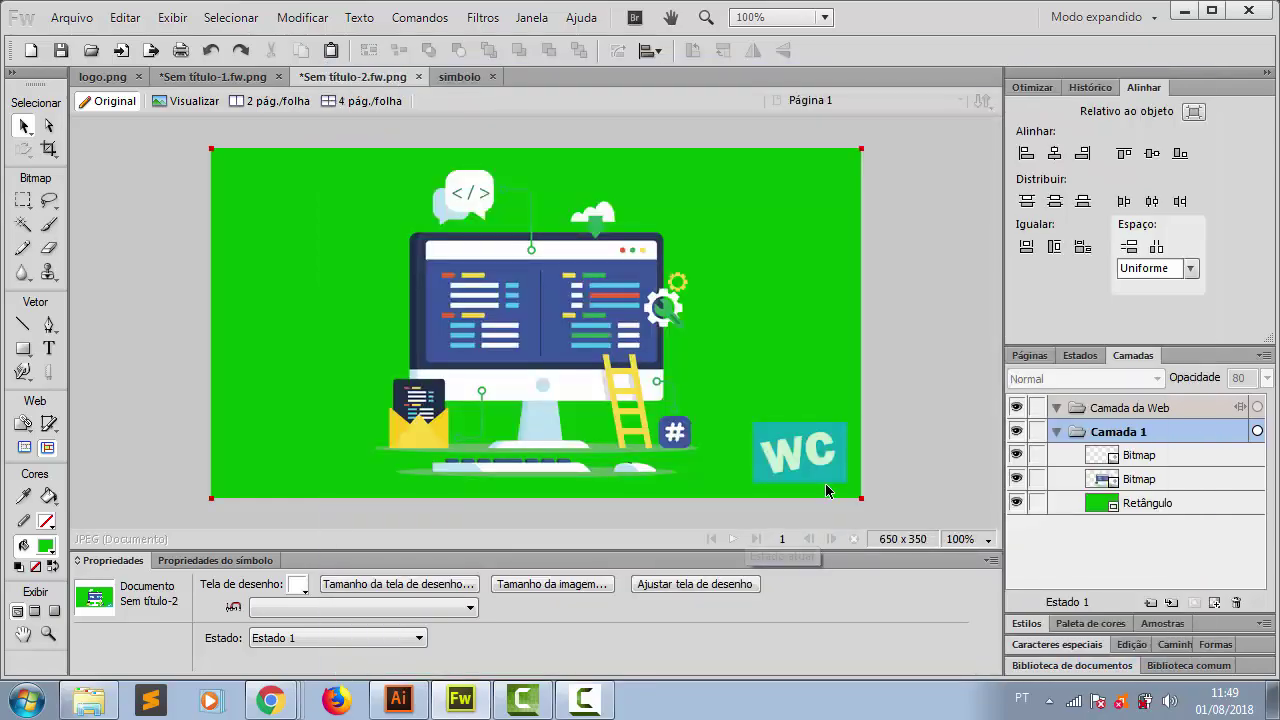
Check the exported img 01 and img 02 files on the desktop and return to Fireworks
key(super+d)
mouse_move(927, 643)
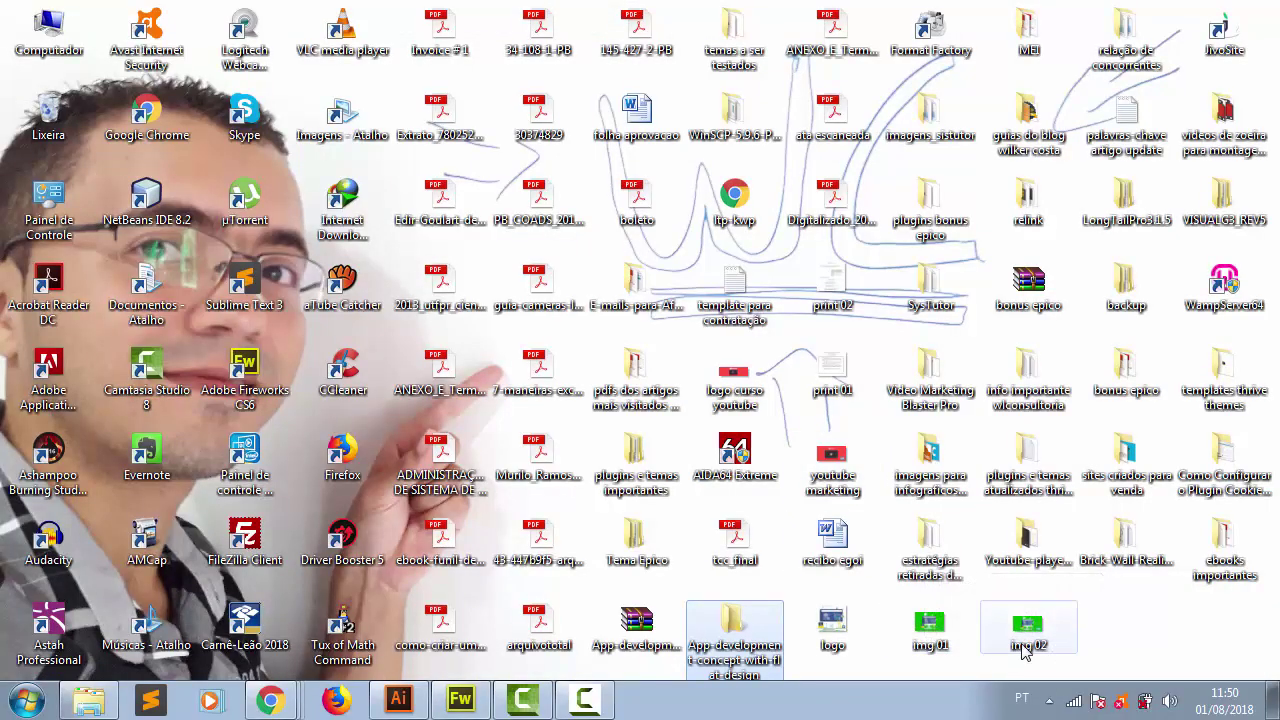
mouse_move(1023, 650)
click(485, 697)
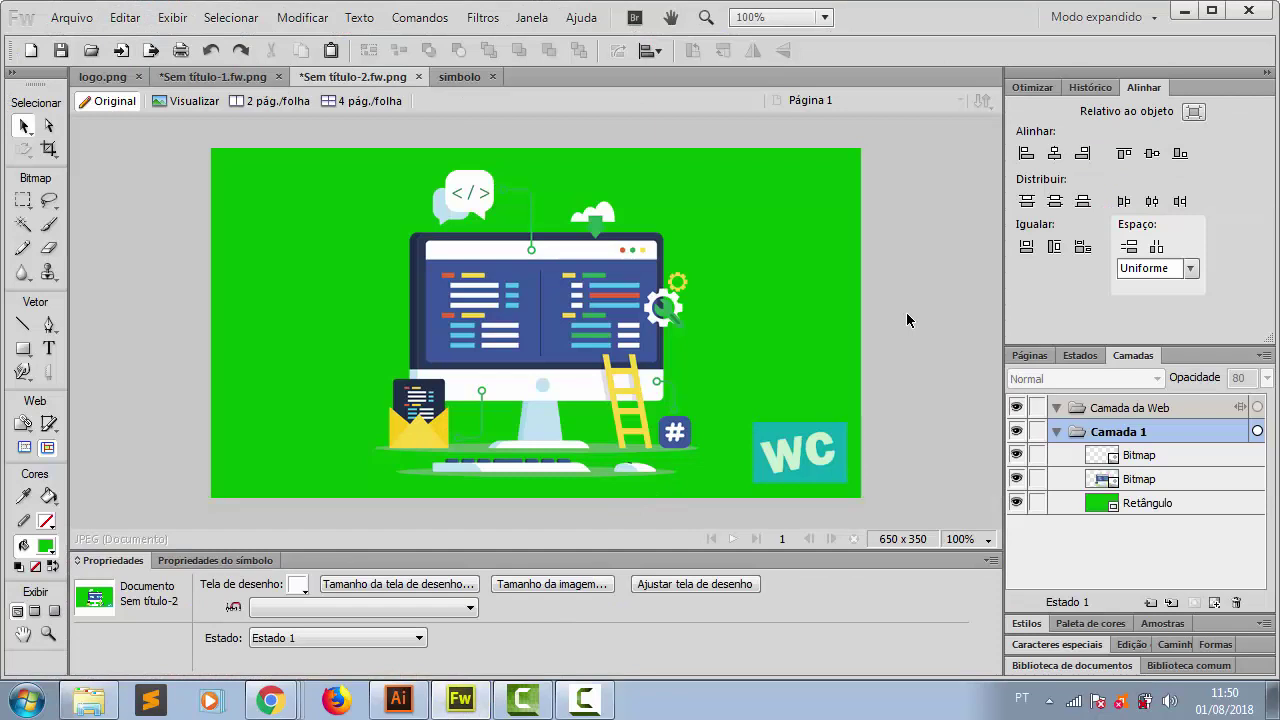
Switch to Chrome and examine the article thumbnails on the blog page
mouse_move(268, 676)
click(240, 658)
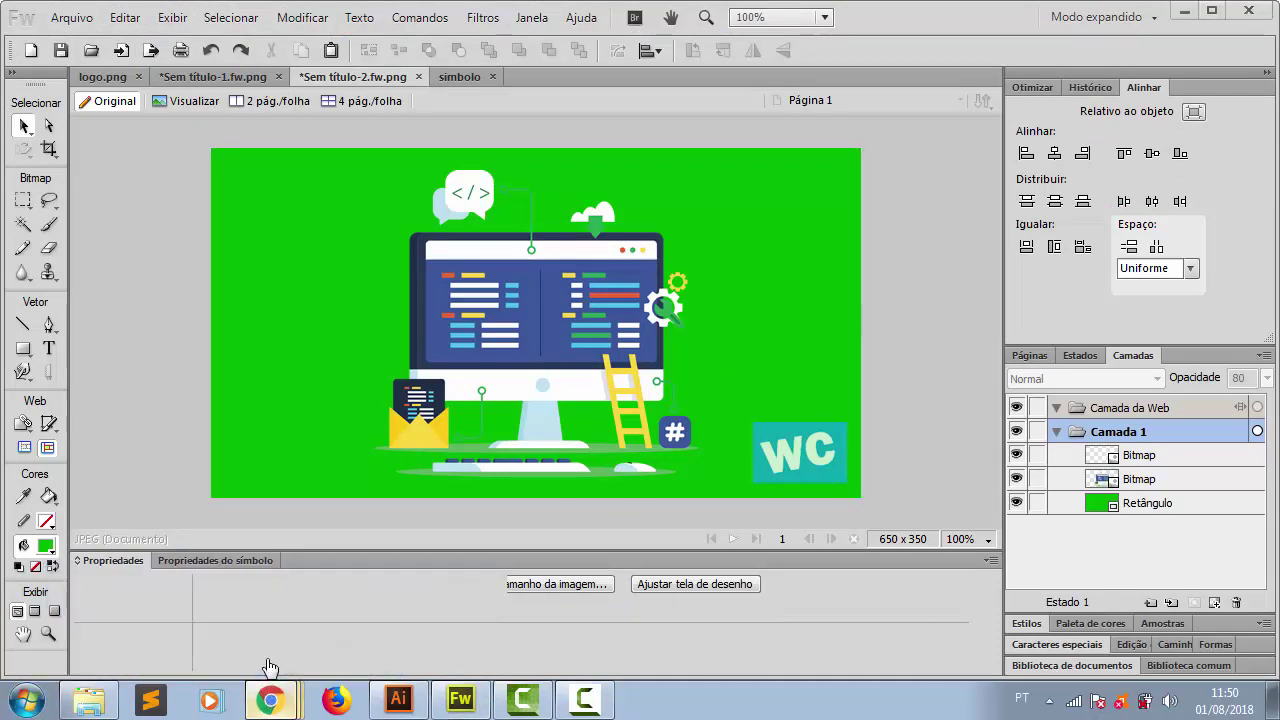
scroll(404, 490, down, 1)
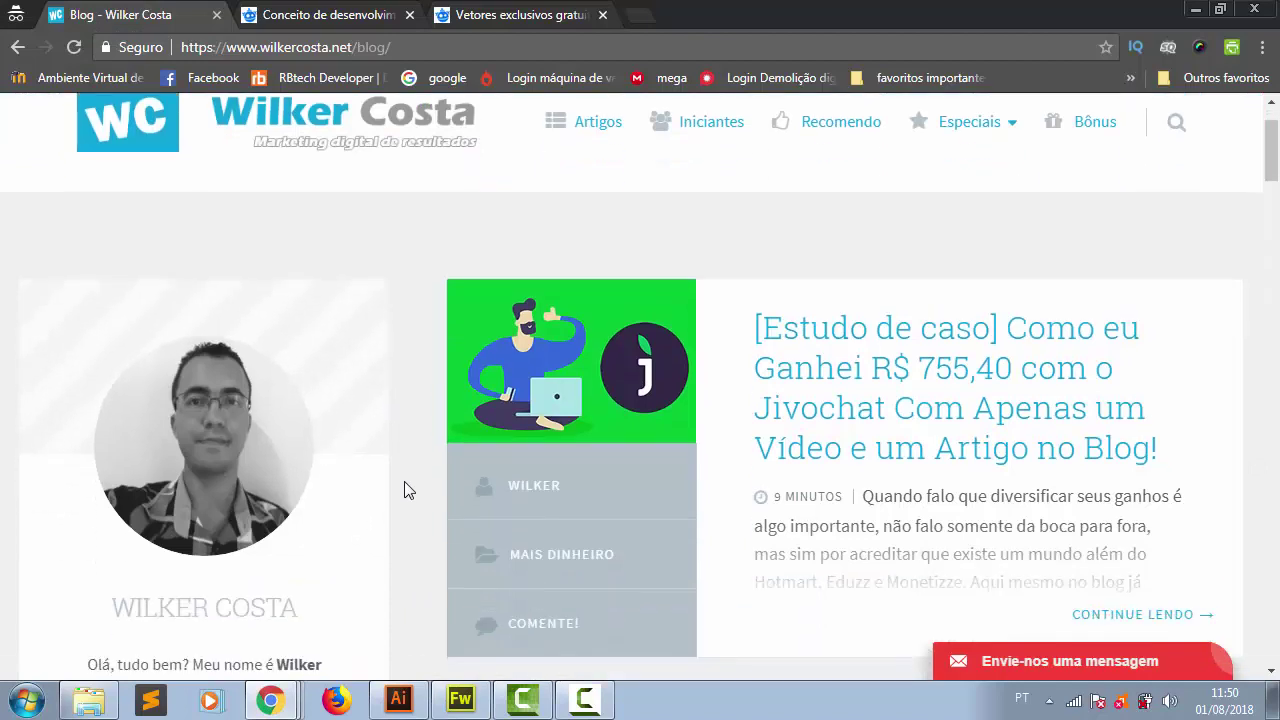
scroll(404, 490, down, 2)
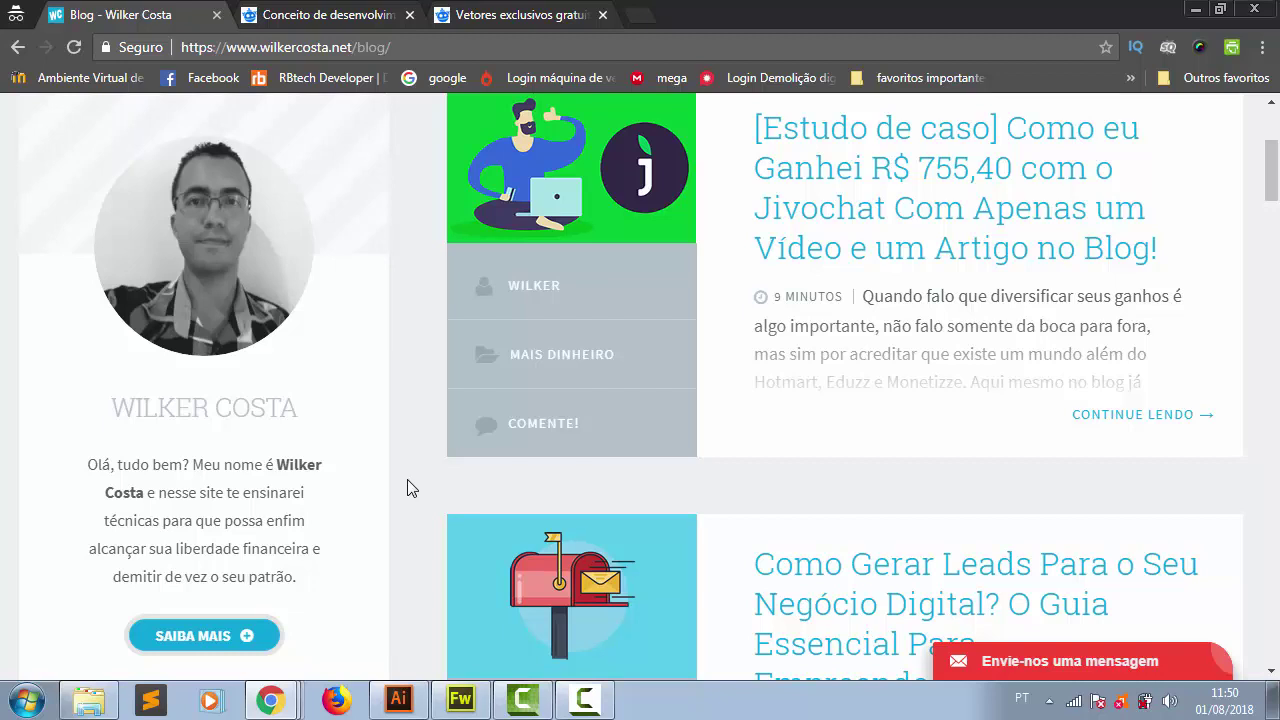
scroll(409, 489, up, 3)
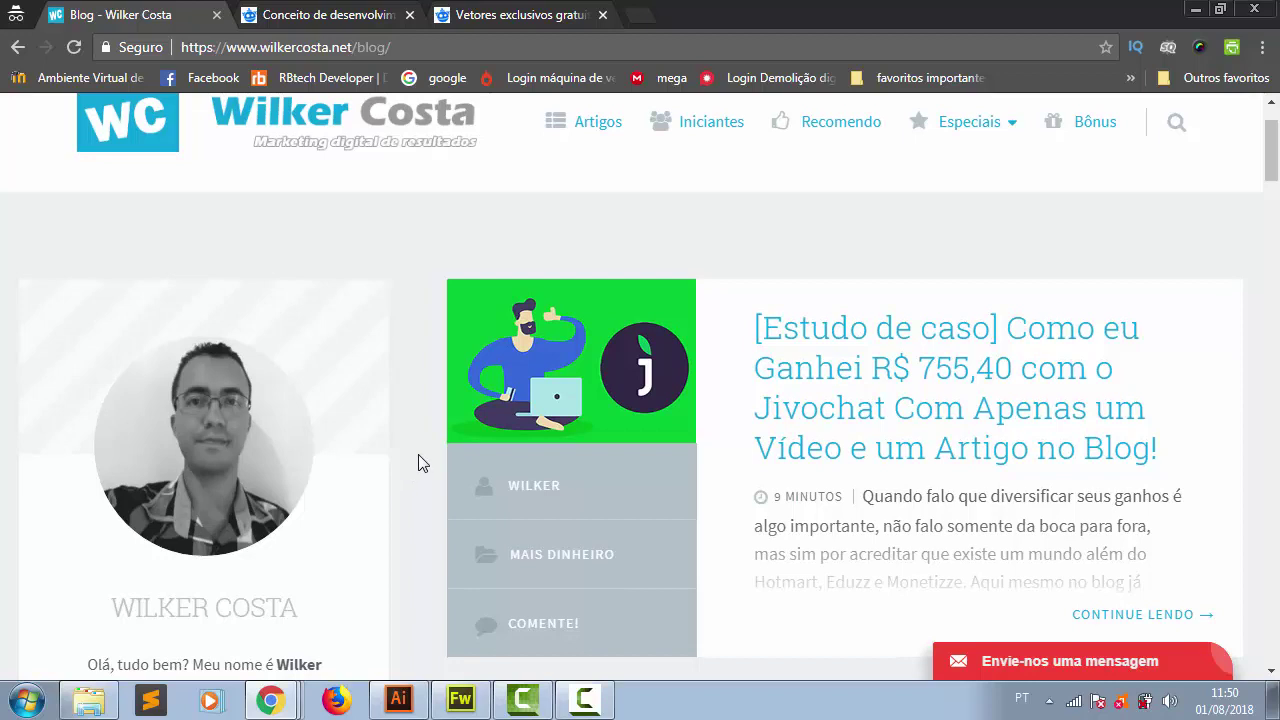